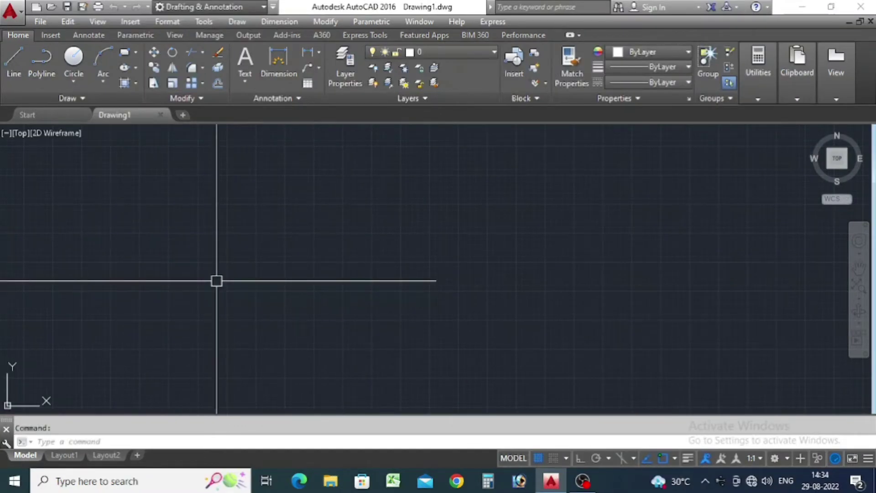
In Layer Properties, create a TEXT layer coloured magenta.
click(345, 66)
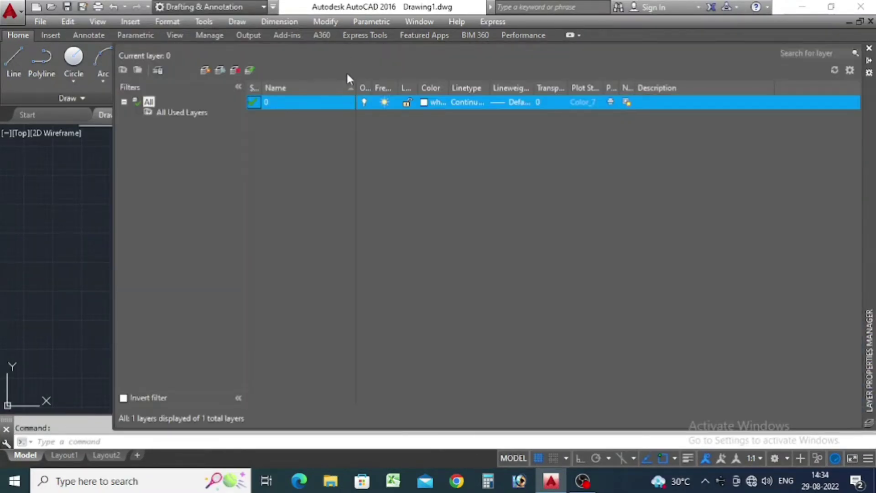
click(205, 71)
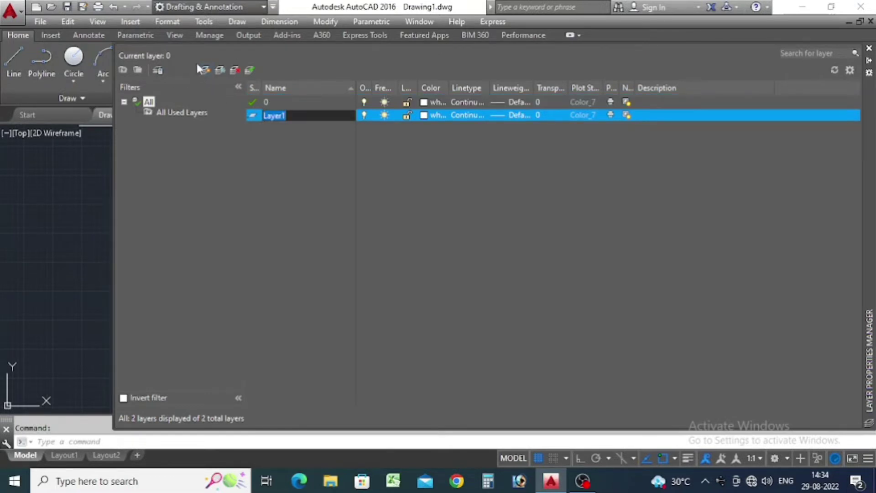
drag(304, 120, 273, 116)
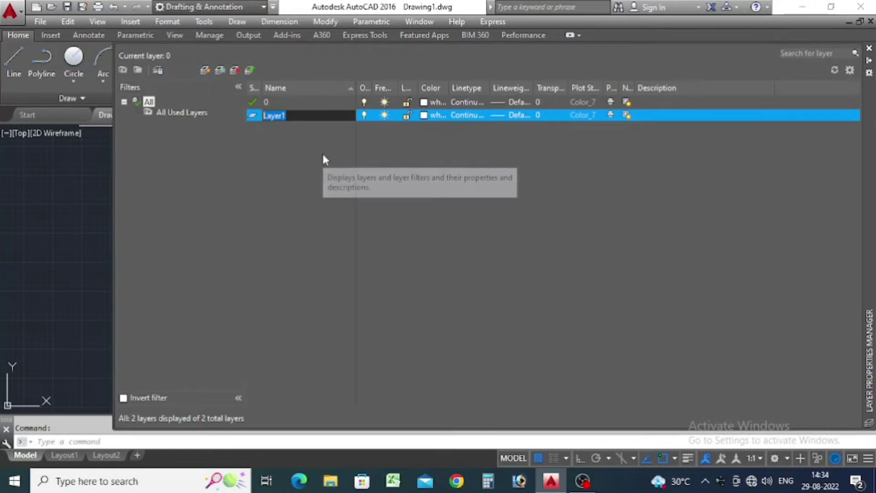
text(TR)
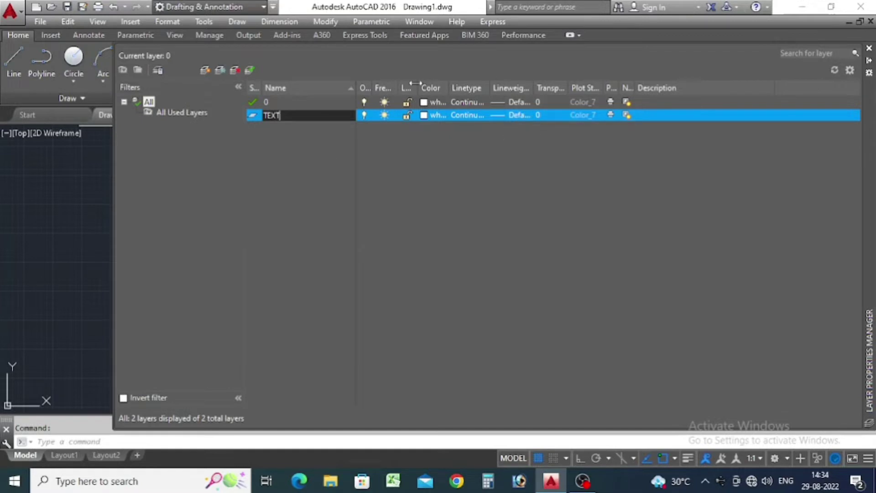
click(426, 114)
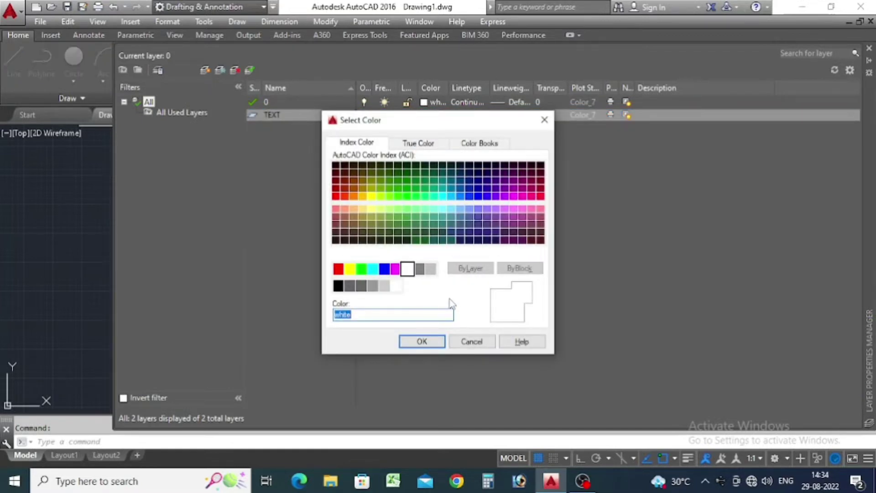
click(408, 268)
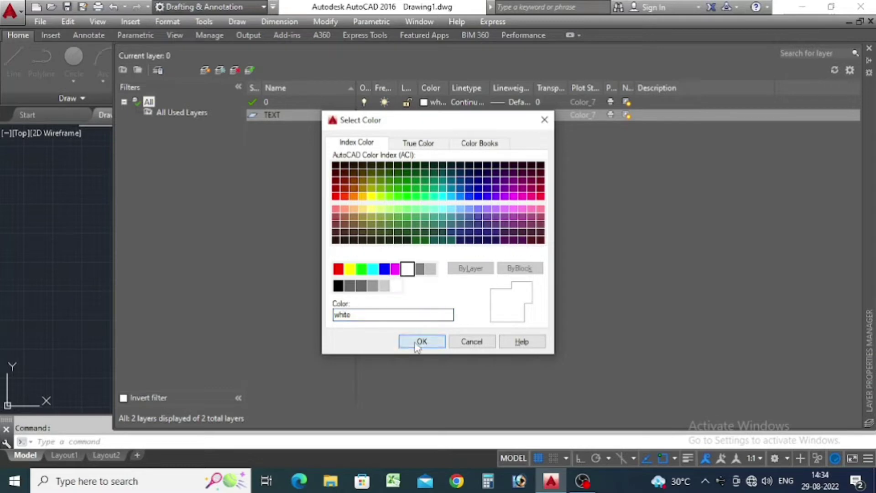
click(422, 341)
click(422, 116)
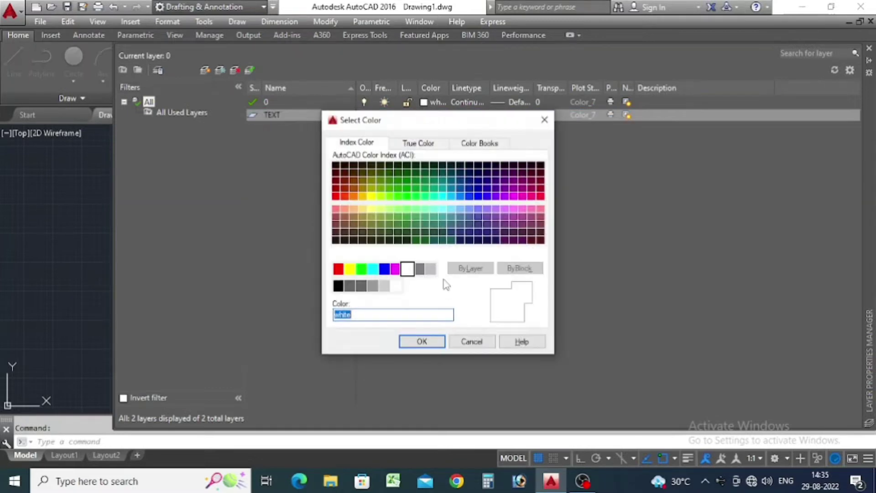
click(396, 269)
click(422, 342)
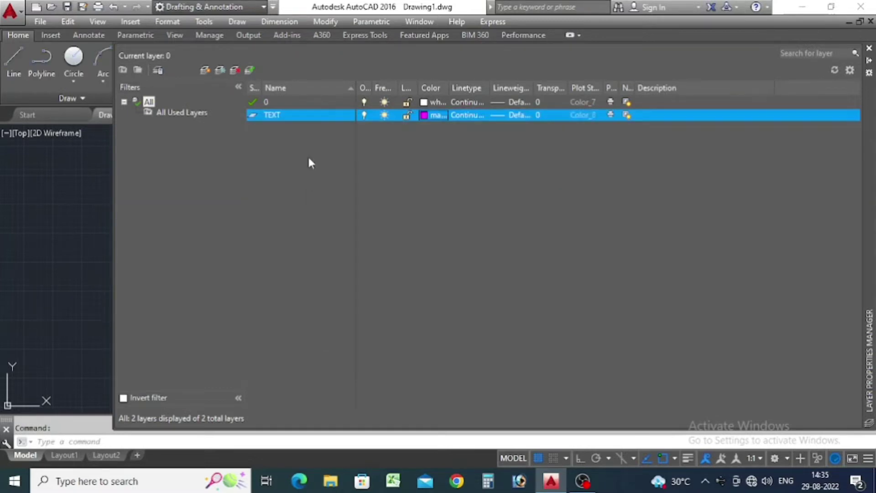
Add an RL layer coloured white.
click(205, 70)
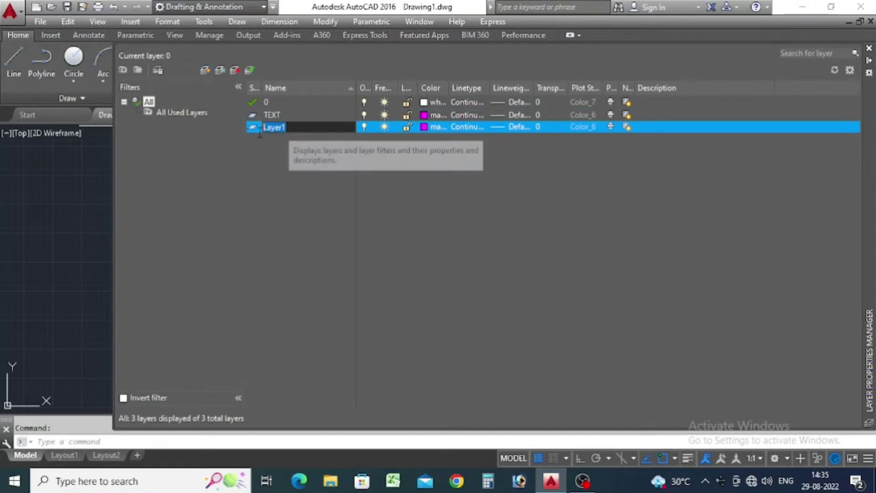
text(RL)
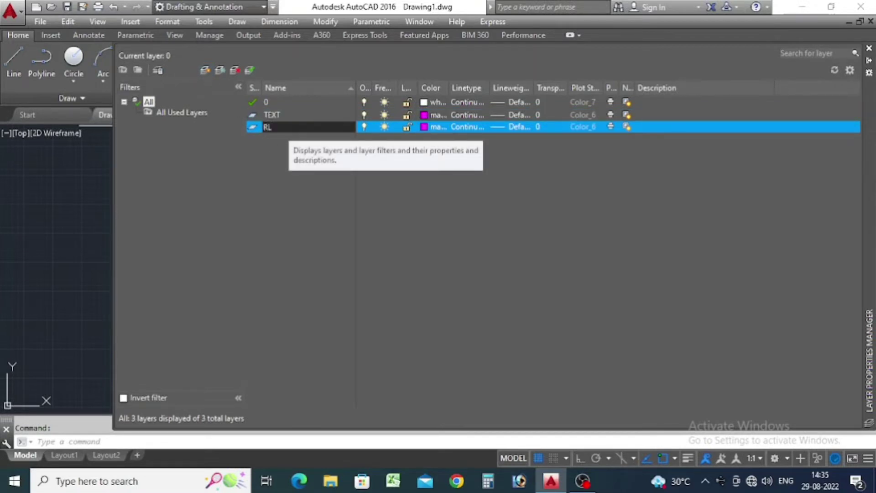
click(424, 127)
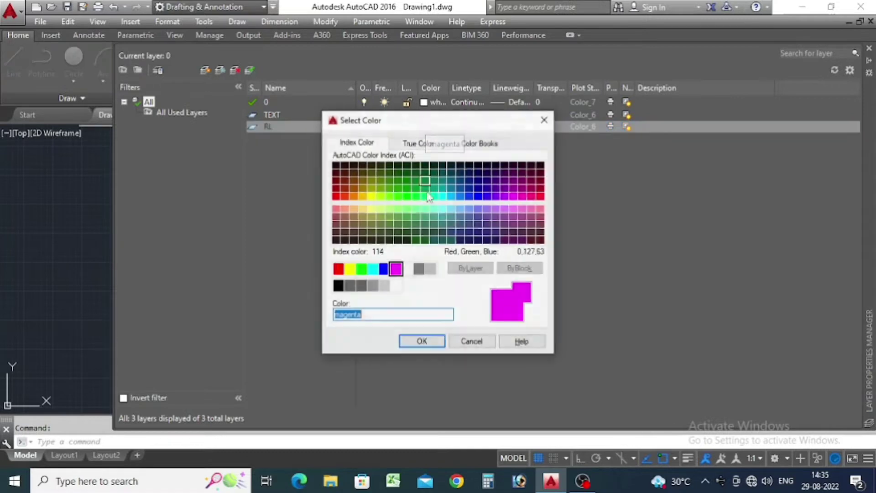
click(374, 270)
click(408, 269)
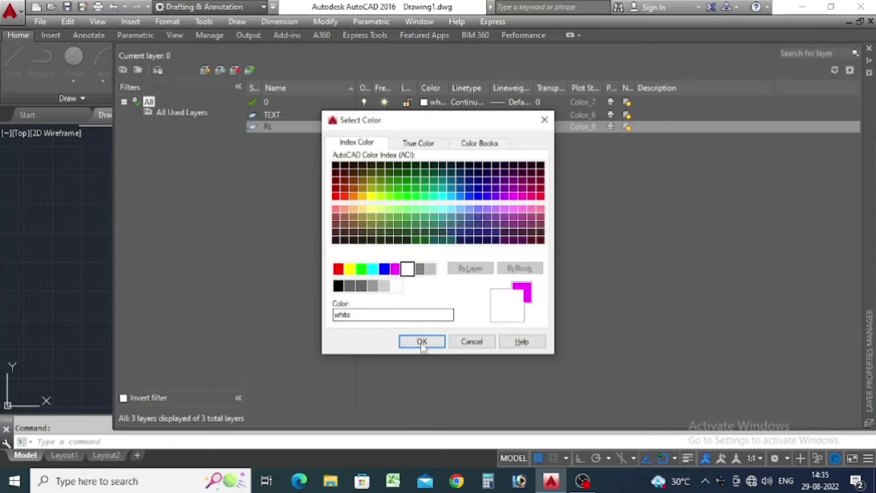
click(421, 343)
Add a POINT layer coloured green, then add a fifth new layer.
click(205, 70)
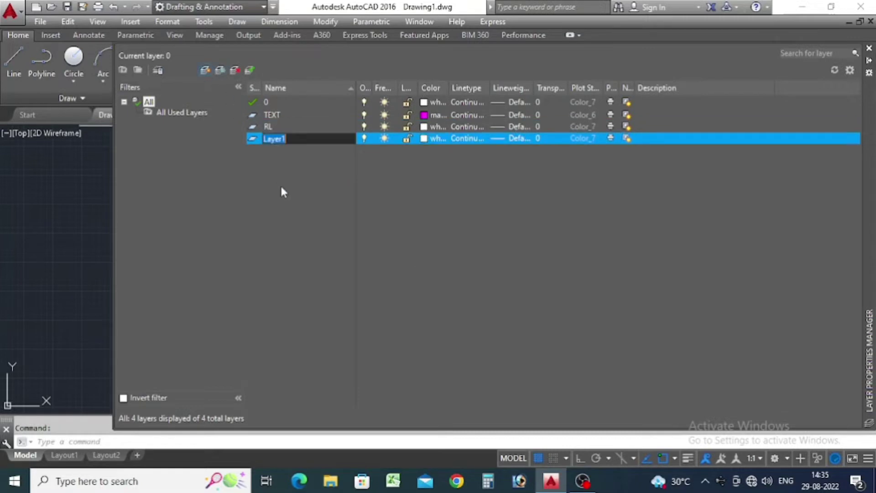
text(POINT)
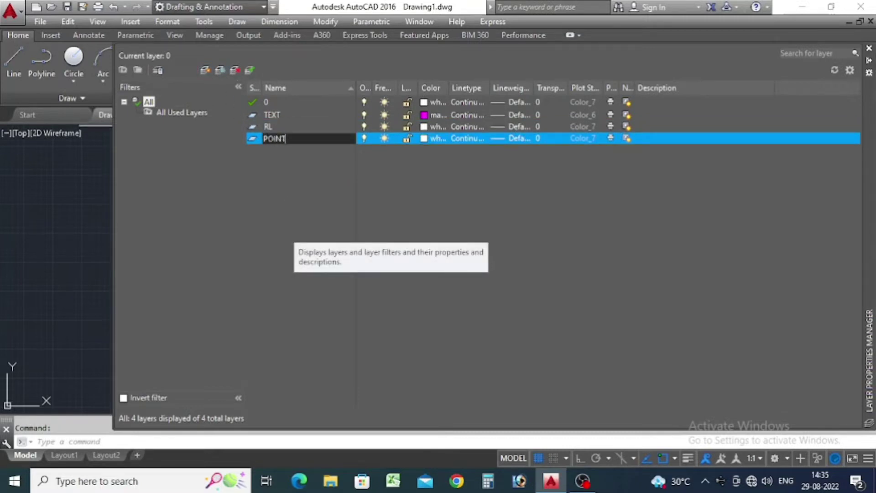
click(434, 138)
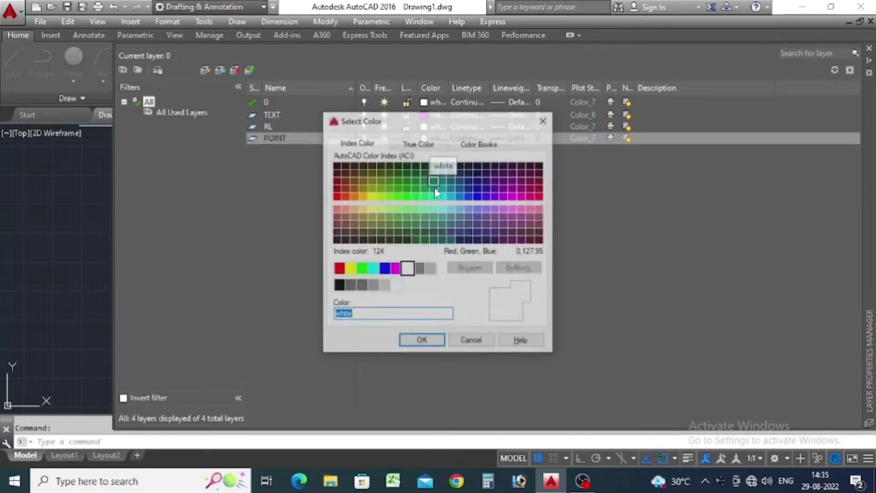
click(362, 269)
click(422, 341)
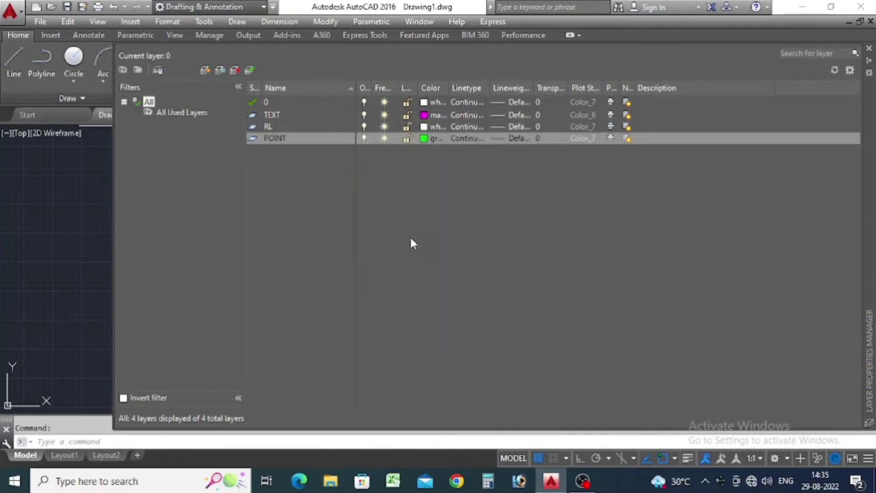
click(206, 71)
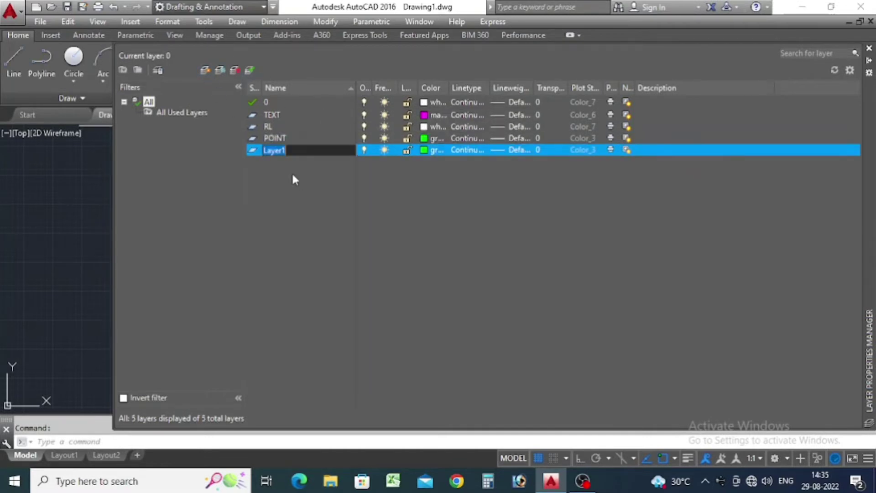
Name the fifth layer BOUNDARY and colour it red.
text(B)
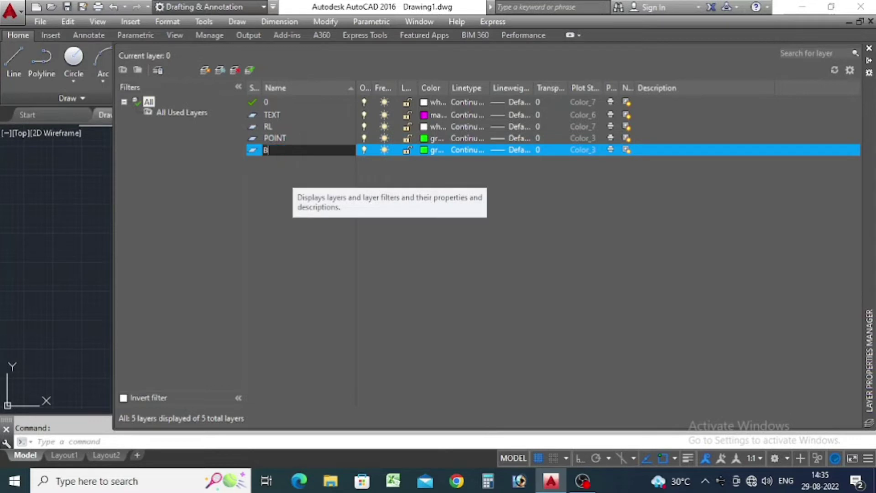
text(OUNDAR)
text(Y)
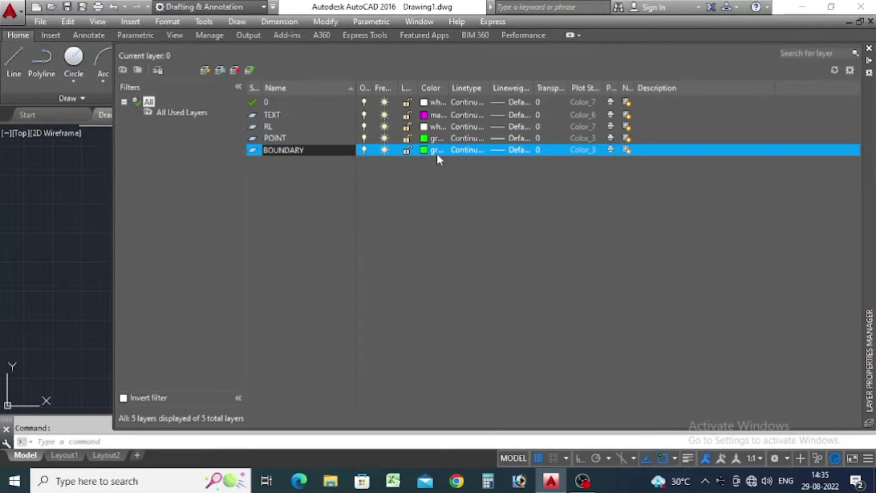
click(424, 153)
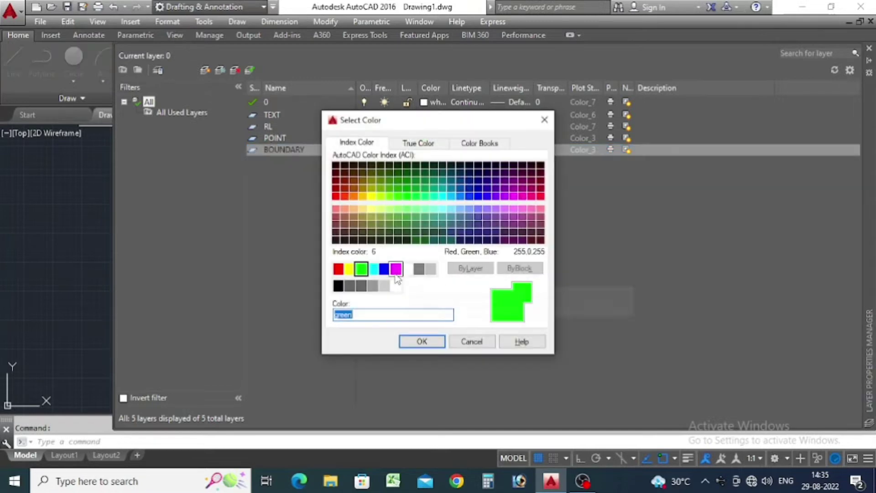
click(385, 269)
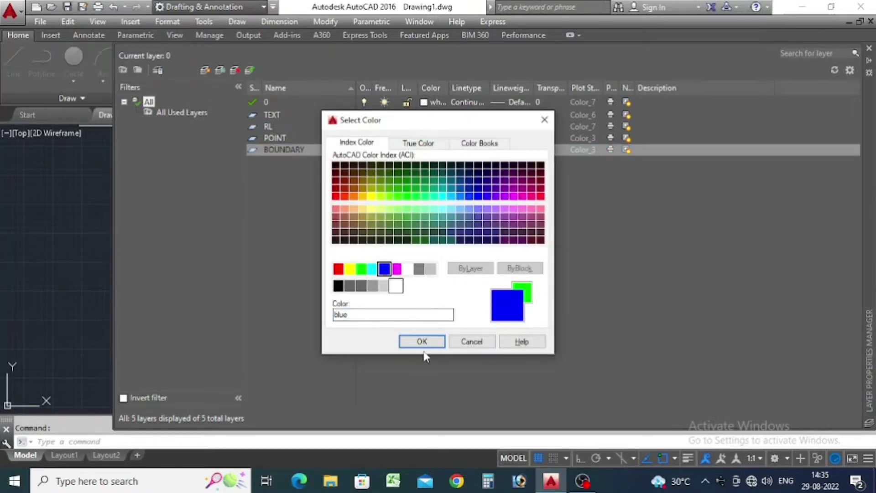
click(395, 270)
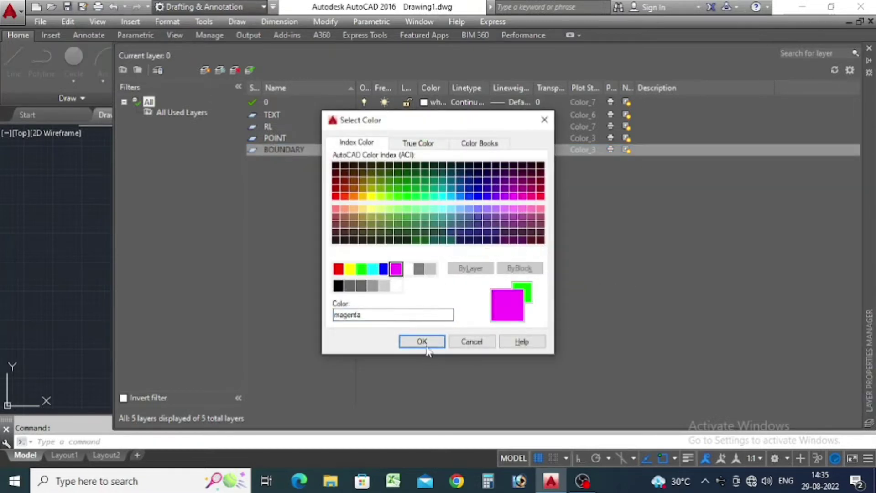
click(422, 342)
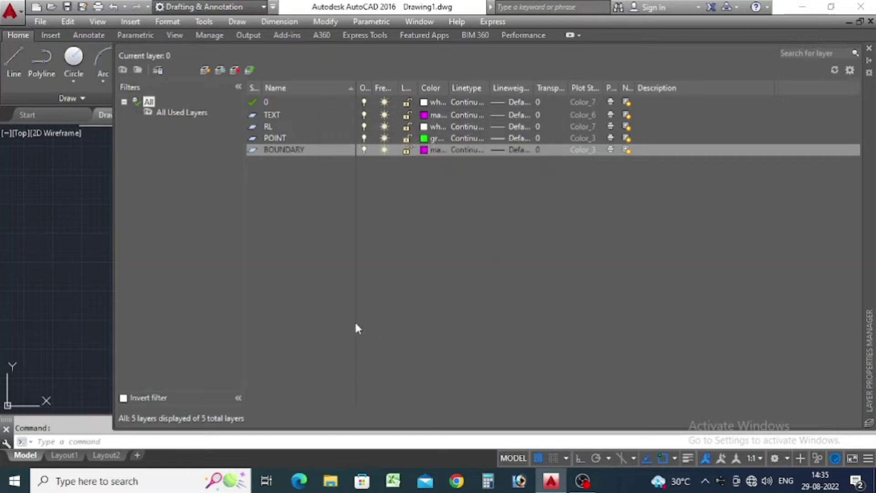
click(426, 149)
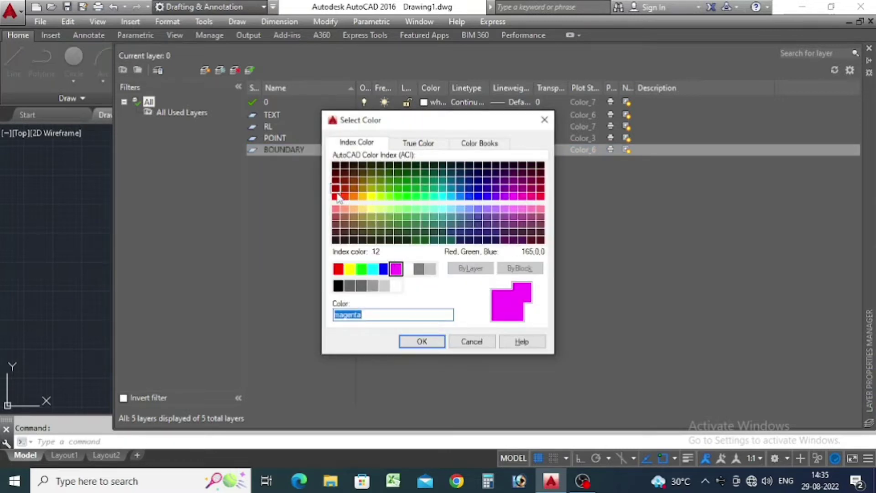
click(337, 196)
click(339, 269)
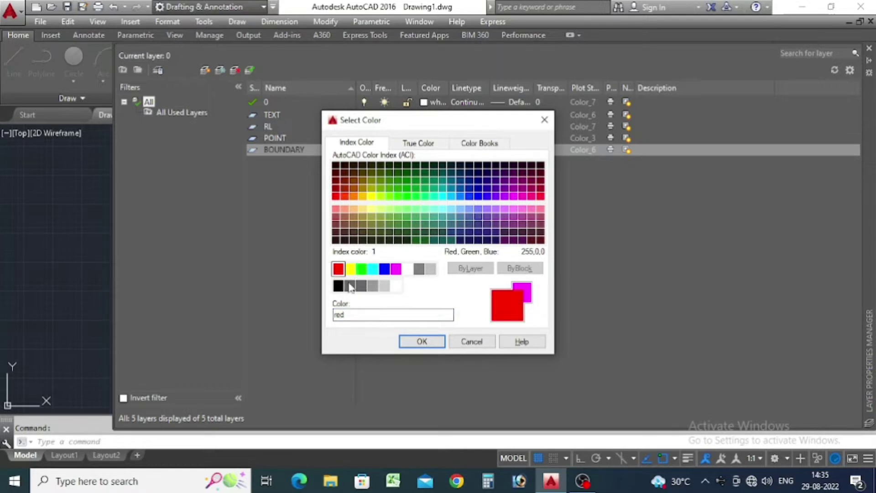
click(420, 342)
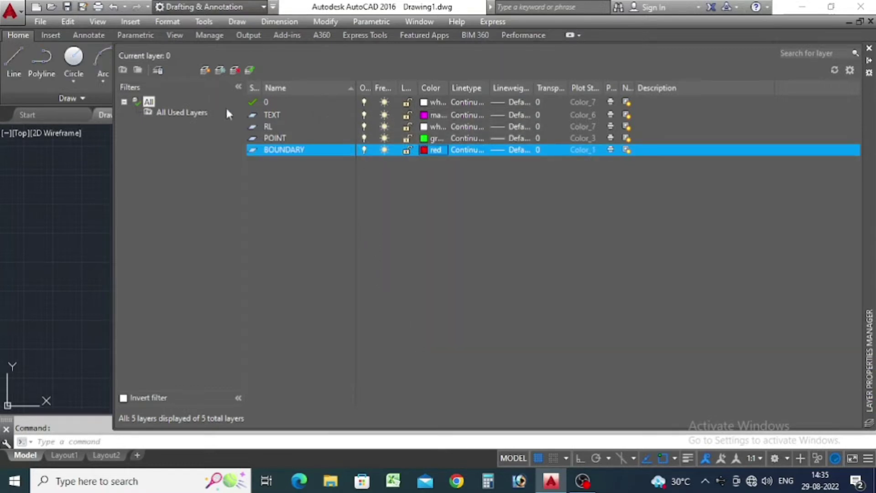
Close Layer Properties, check the layer list with layer 0 current, and minimize AutoCAD.
click(870, 48)
click(435, 53)
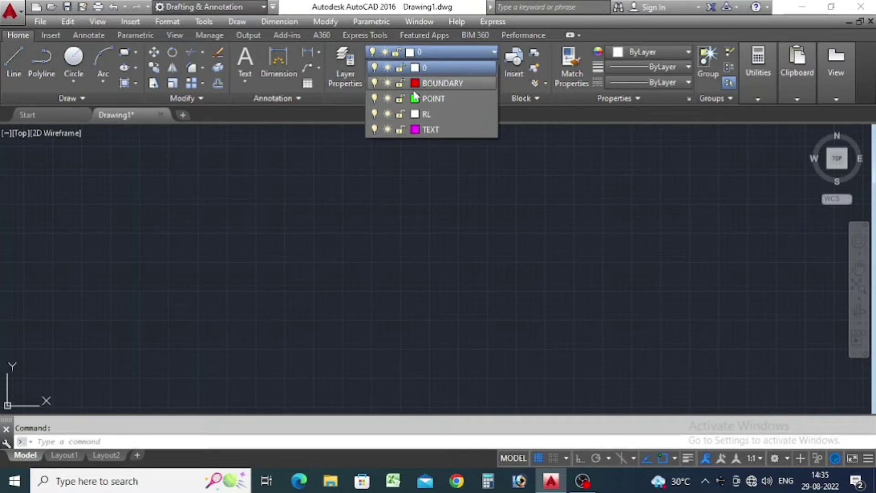
click(443, 251)
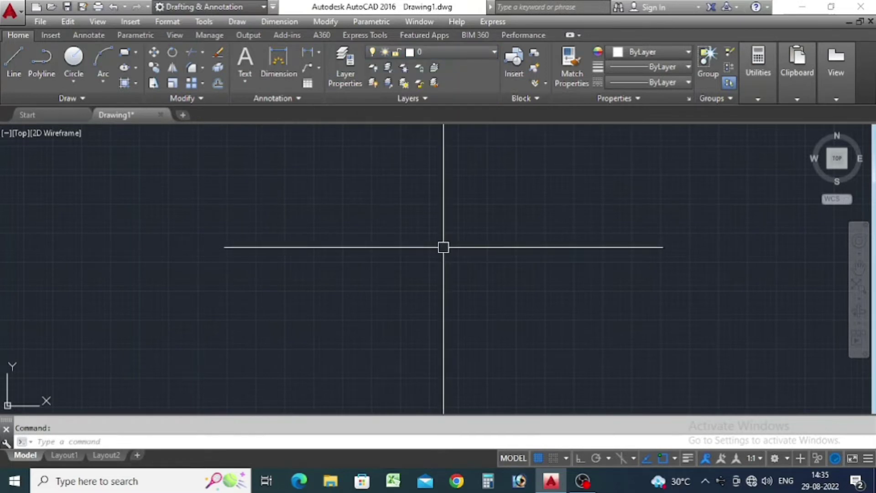
click(802, 6)
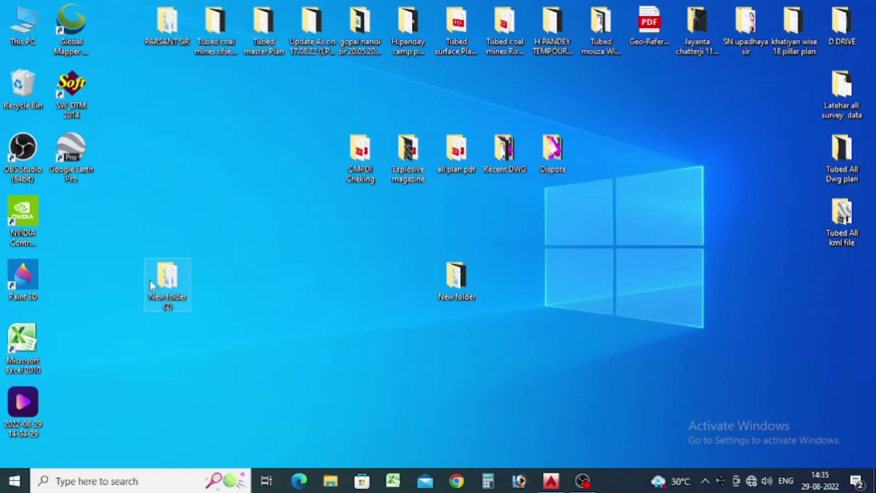
Open the UTM 186 point workbook from the New folder (2) folder.
double_click(153, 283)
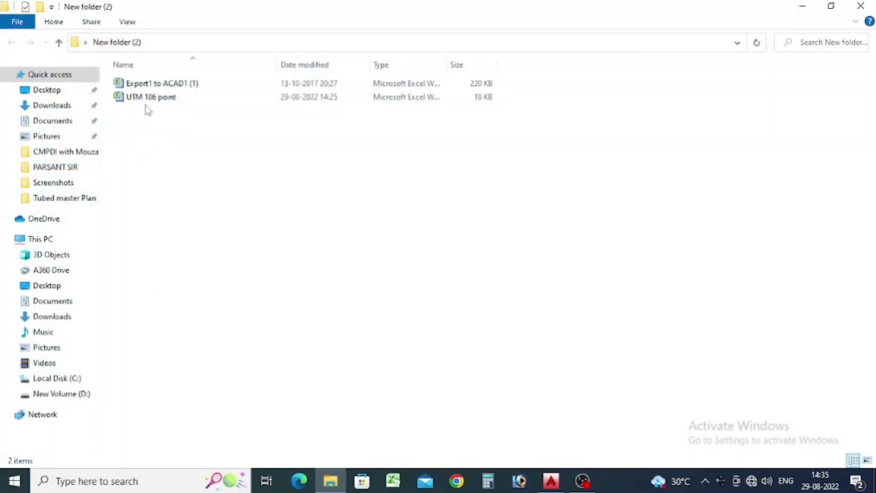
click(136, 102)
double_click(172, 100)
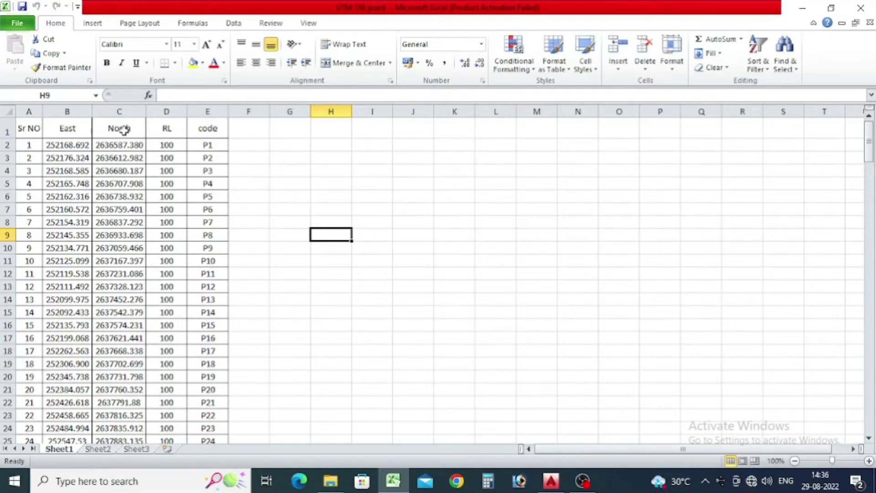
Select the RL column, then drag-select the point table from its headers down.
click(165, 112)
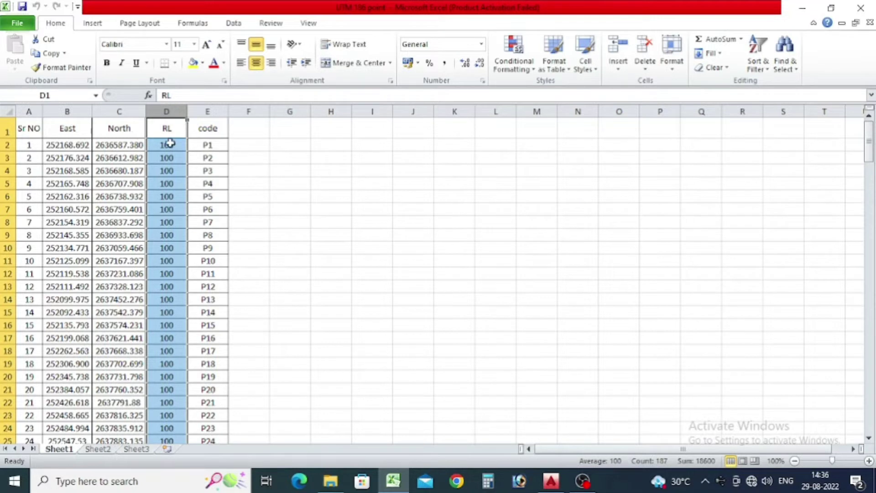
click(361, 235)
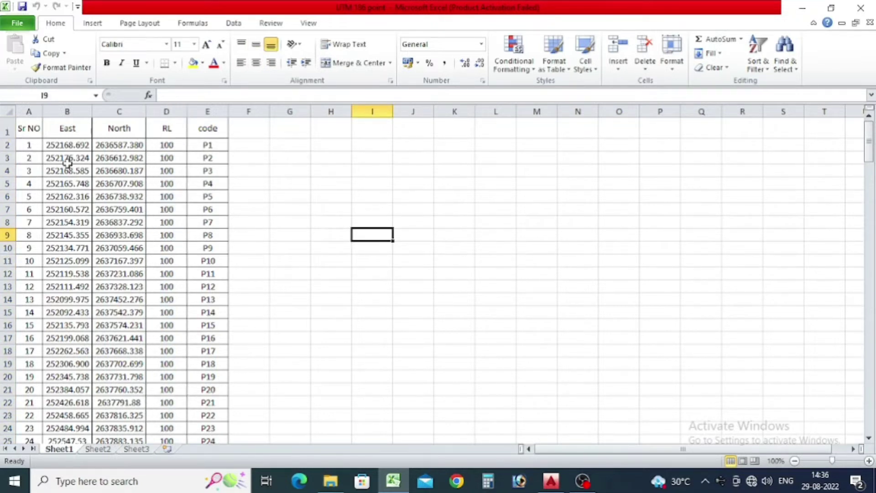
mouse_move(26, 126)
mouse_down()
mouse_move(218, 387)
mouse_move(228, 485)
mouse_up()
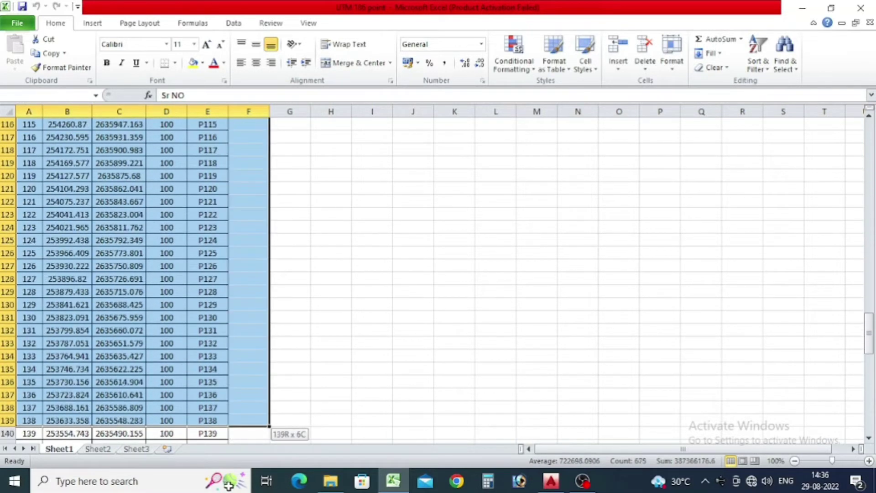
mouse_move(228, 485)
mouse_down()
mouse_move(213, 489)
mouse_move(206, 420)
mouse_up()
scroll(166, 282, up, 15)
scroll(160, 238, up, 13)
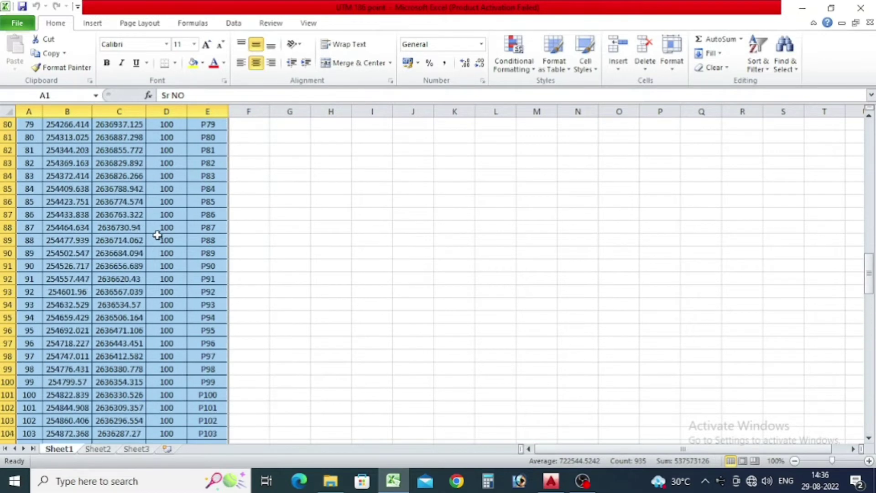
scroll(158, 234, up, 13)
scroll(158, 233, up, 13)
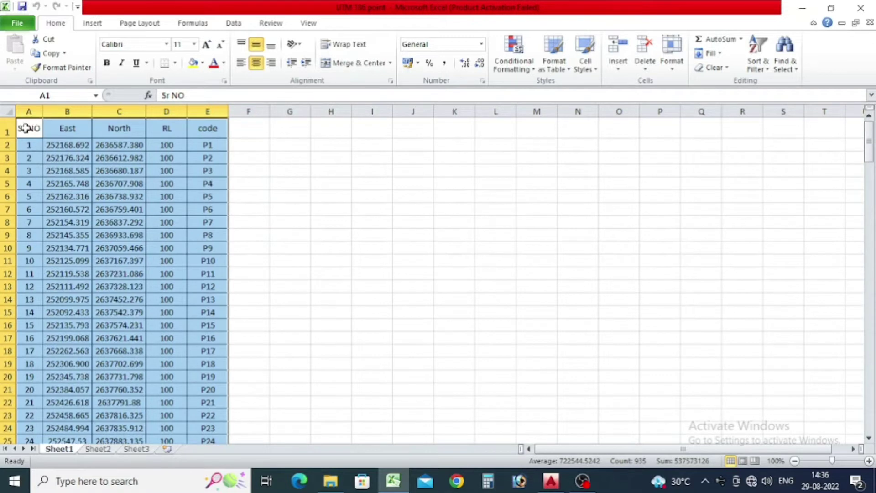
click(290, 167)
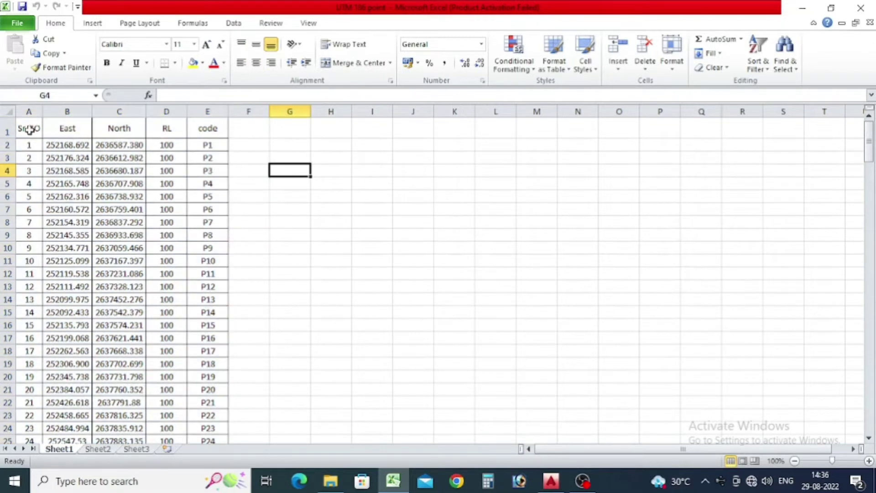
Select the full table A1:E187 using Ctrl+Shift+Down, then minimize Excel.
drag(28, 128, 222, 123)
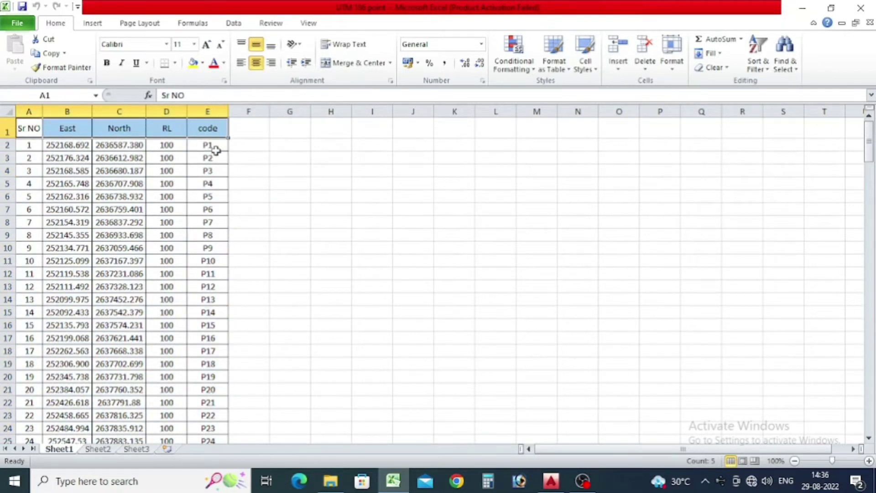
key(ctrl+shift+Down)
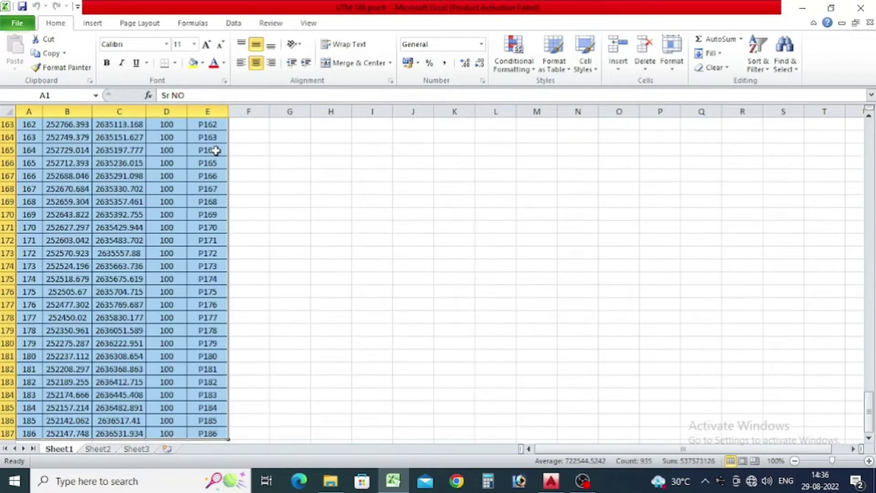
scroll(319, 219, up, 5)
scroll(294, 205, up, 13)
scroll(280, 190, up, 14)
scroll(282, 191, up, 13)
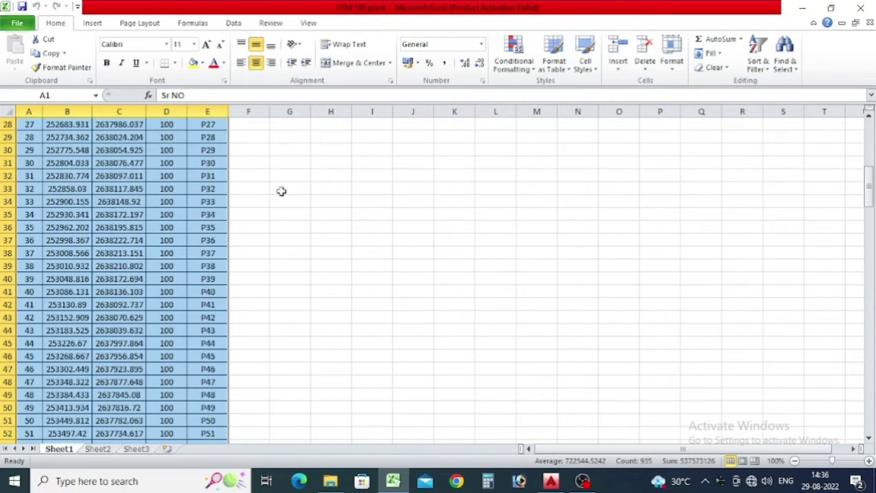
scroll(281, 191, up, 9)
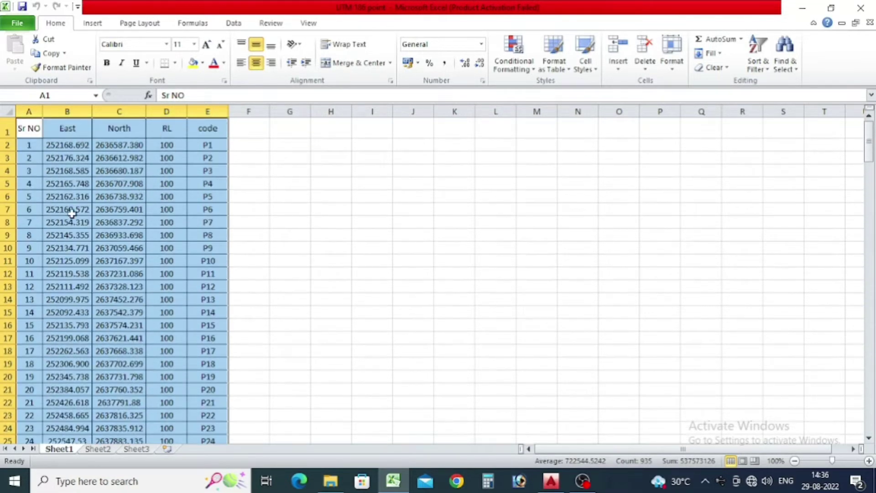
click(388, 227)
click(801, 9)
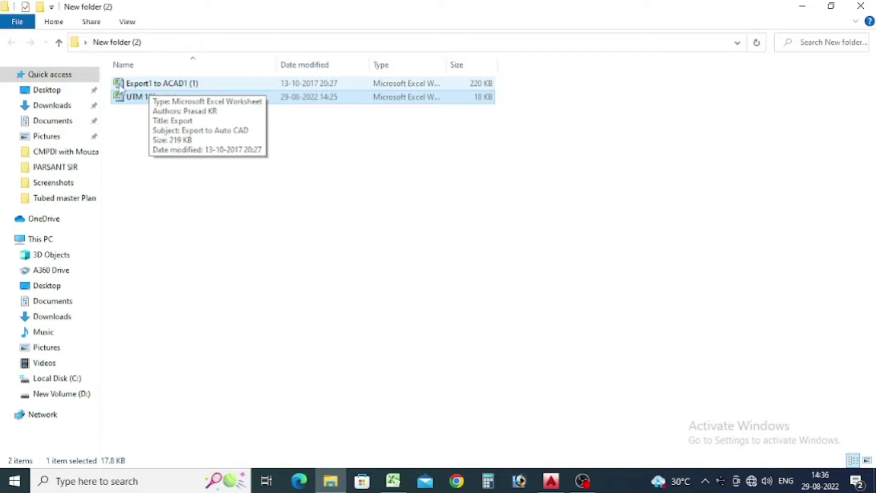
Open the Export1 to ACAD1 (1) template, then bring the UTM 186 point workbook back.
double_click(154, 87)
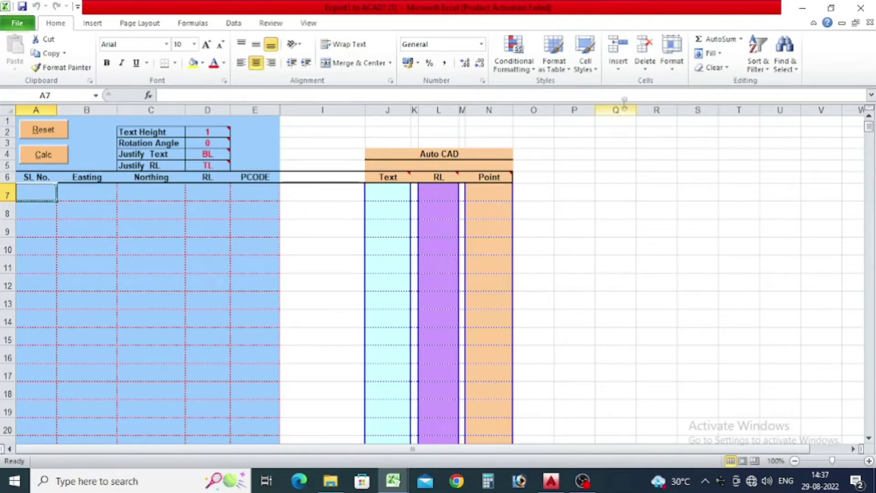
click(803, 9)
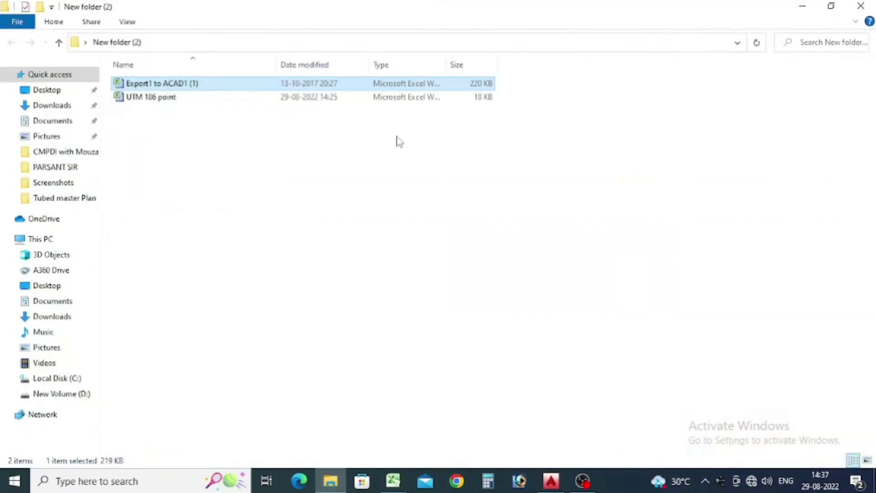
double_click(168, 101)
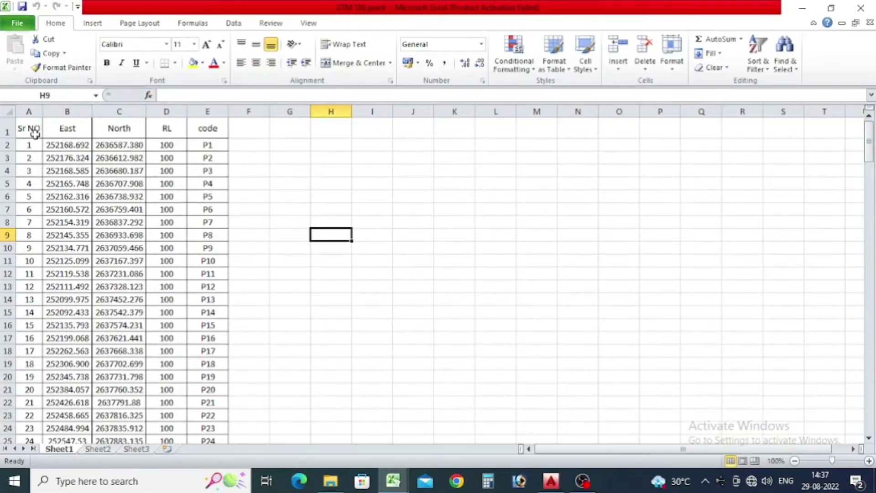
Copy the 186 point rows A2:E187, then minimize Excel.
mouse_move(20, 145)
mouse_down()
mouse_move(224, 413)
mouse_move(218, 472)
mouse_up()
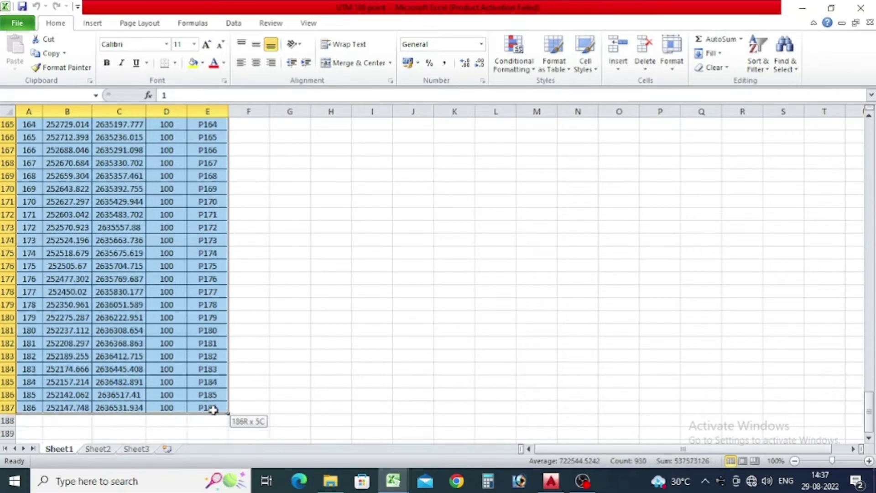
drag(218, 473, 212, 408)
right_click(105, 225)
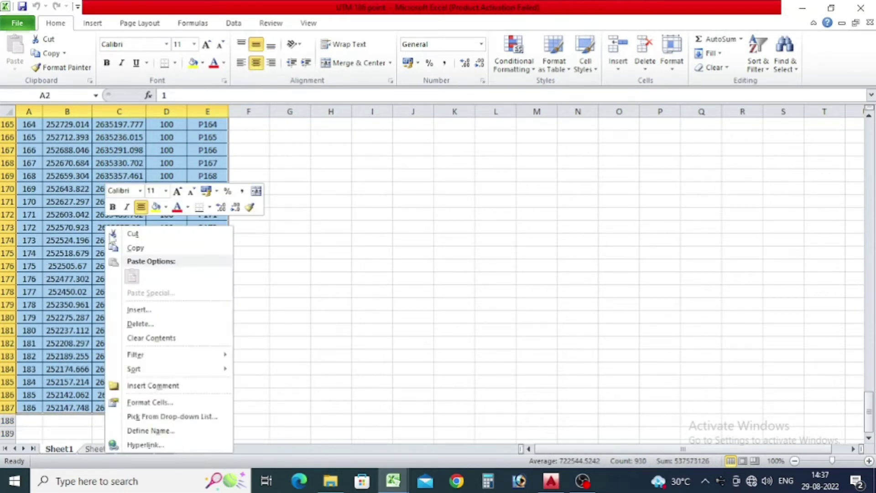
click(148, 248)
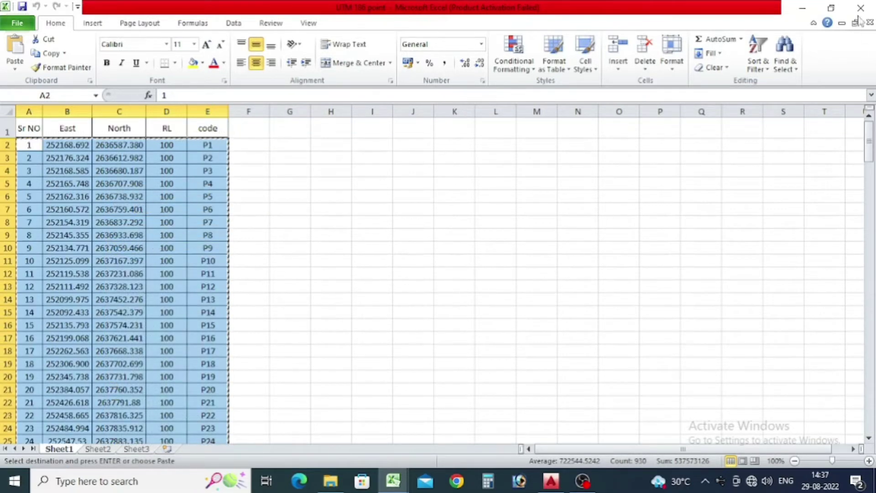
click(803, 8)
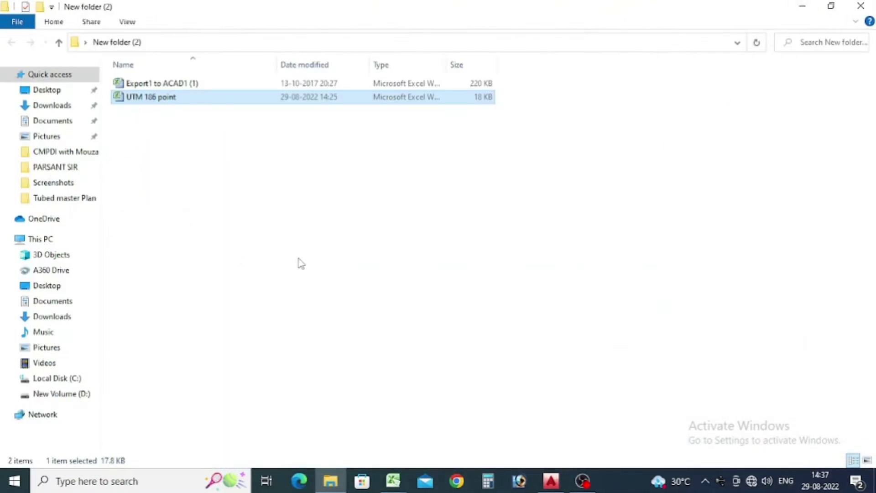
Paste the copied points into the Export1 to ACAD1 (1) sheet starting at cell A7.
click(394, 480)
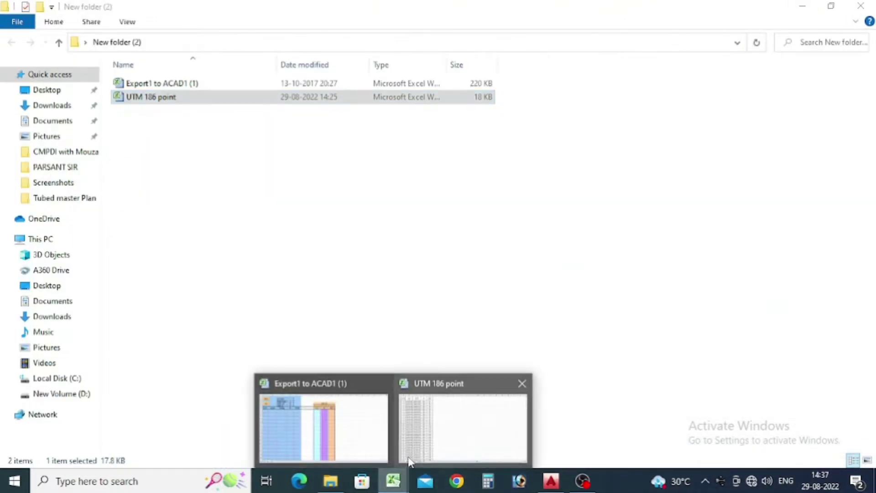
click(342, 438)
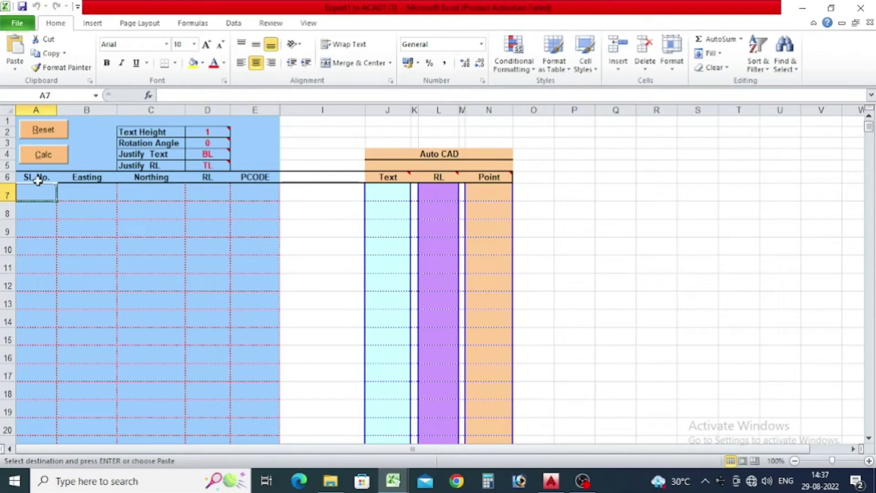
key(Escape)
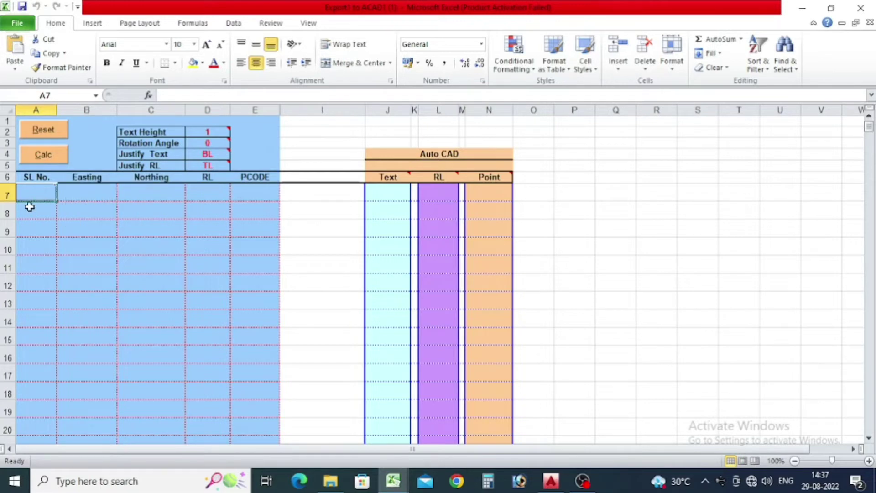
right_click(31, 192)
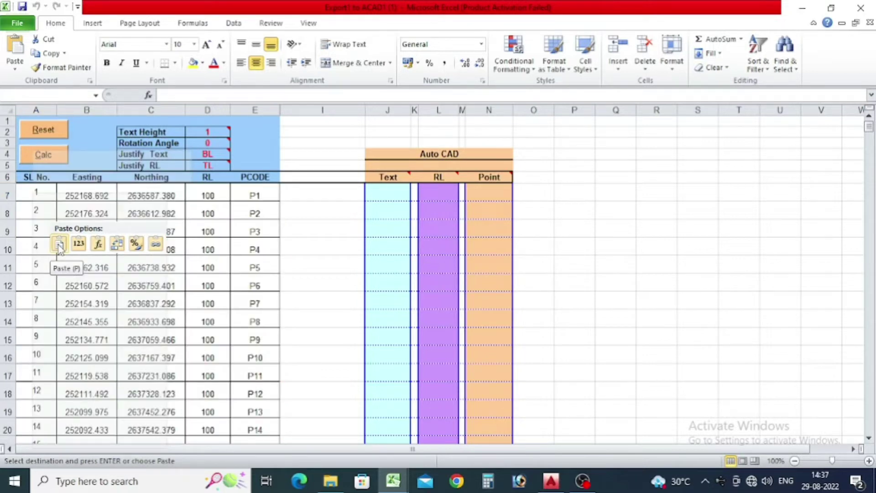
click(59, 245)
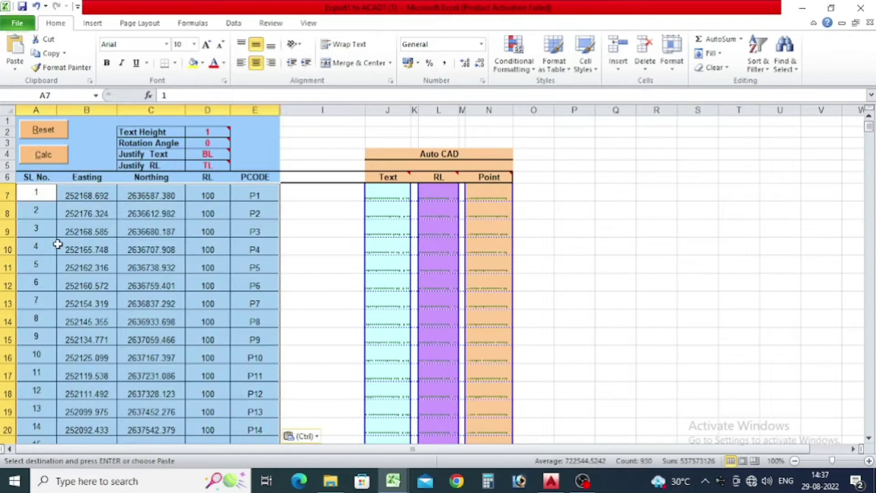
scroll(381, 197, down, 1)
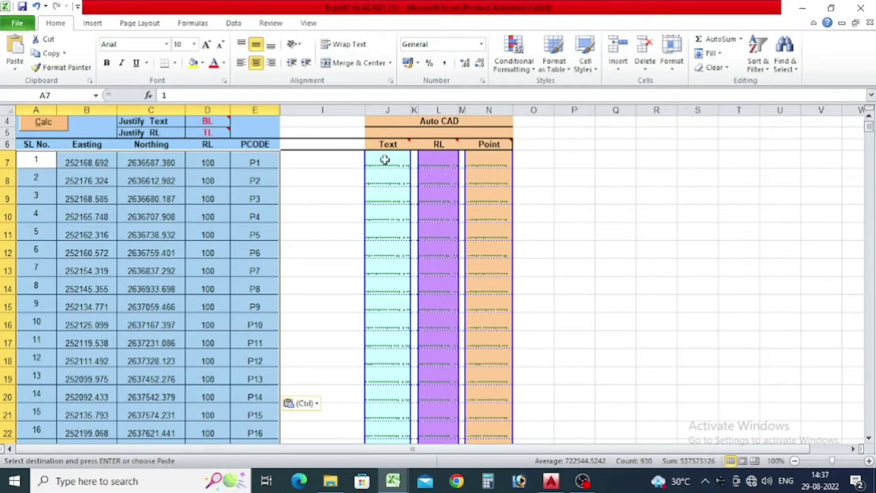
key(Escape)
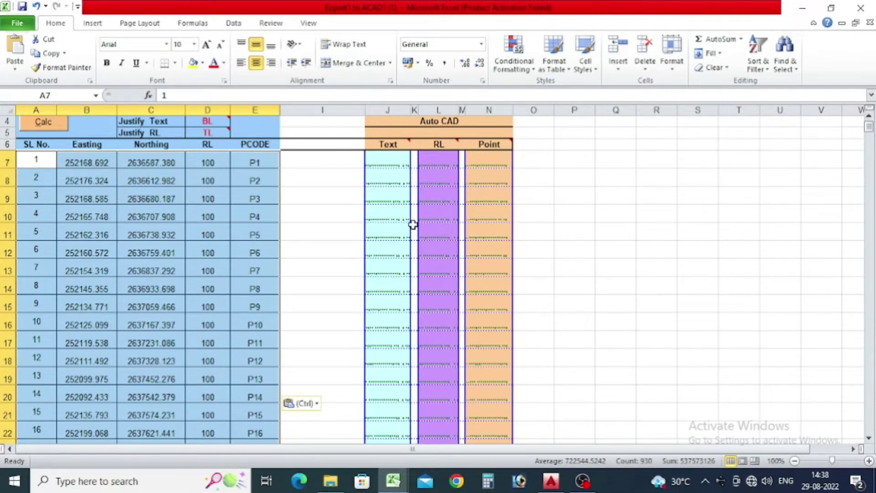
Review the pasted rows 7–192 and minimize Excel.
scroll(426, 235, up, 1)
scroll(433, 241, down, 6)
scroll(441, 251, down, 7)
scroll(442, 261, down, 10)
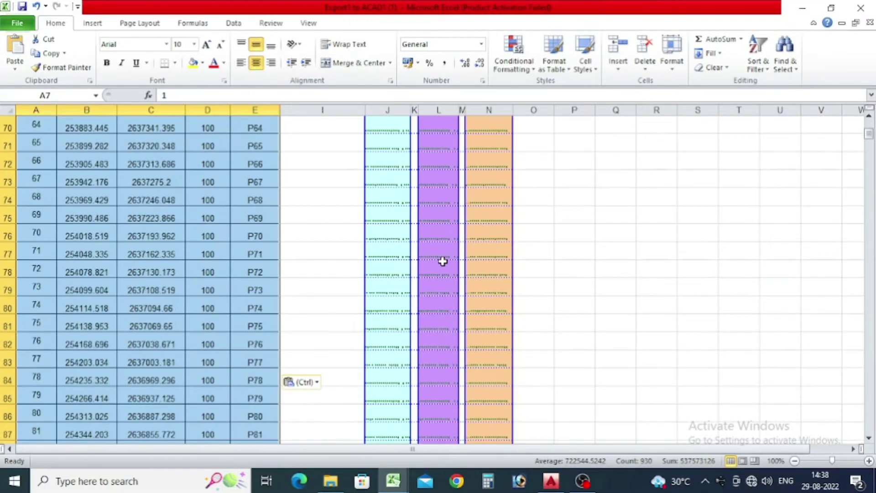
scroll(443, 270, down, 6)
scroll(442, 278, down, 11)
scroll(447, 288, down, 11)
scroll(452, 301, down, 11)
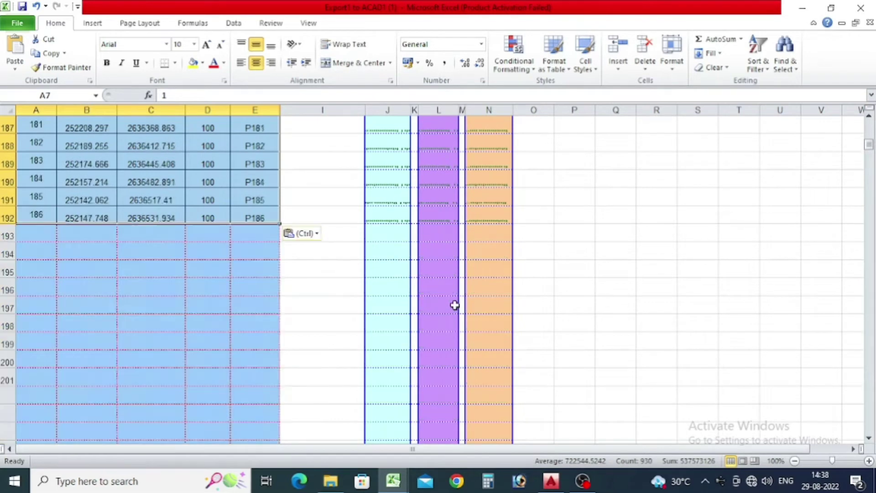
scroll(458, 307, down, 6)
scroll(450, 308, up, 6)
scroll(450, 307, up, 1)
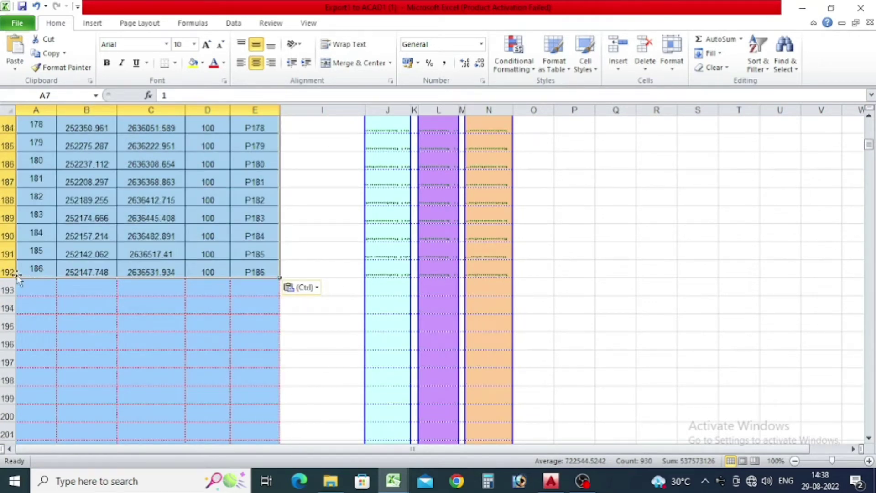
scroll(400, 286, up, 13)
scroll(393, 277, up, 11)
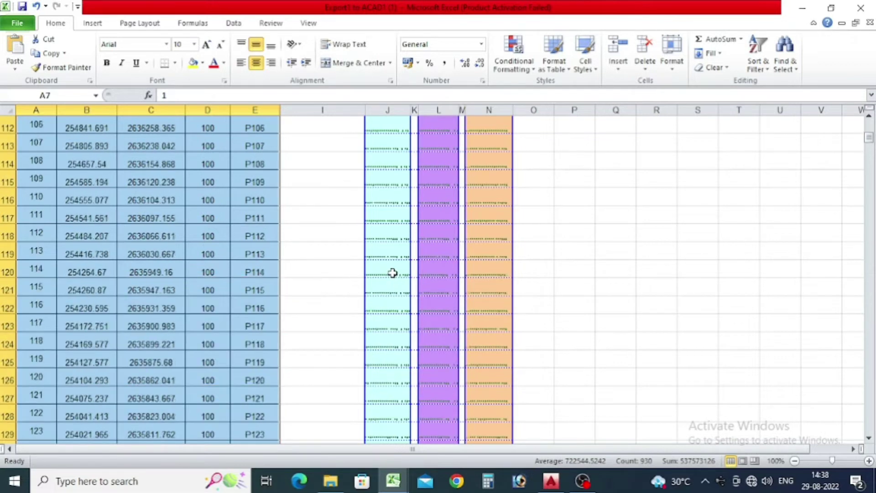
scroll(393, 276, up, 12)
scroll(390, 277, up, 9)
scroll(393, 277, up, 11)
scroll(397, 276, up, 5)
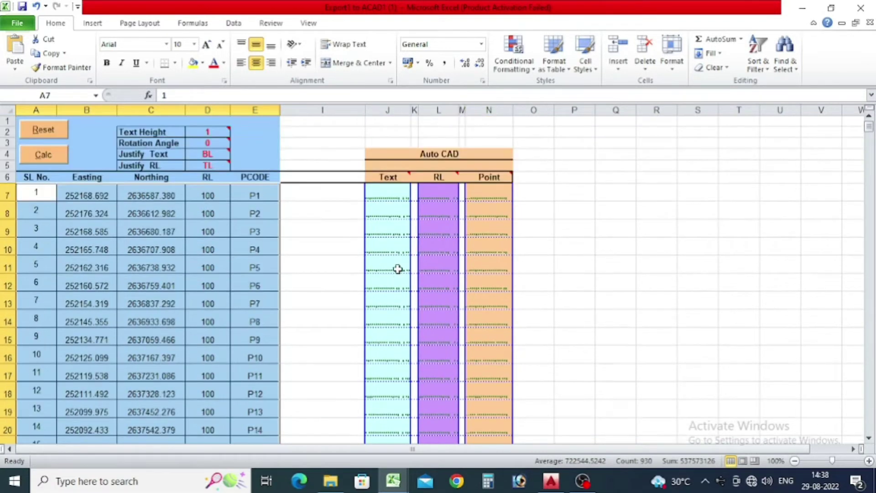
click(804, 8)
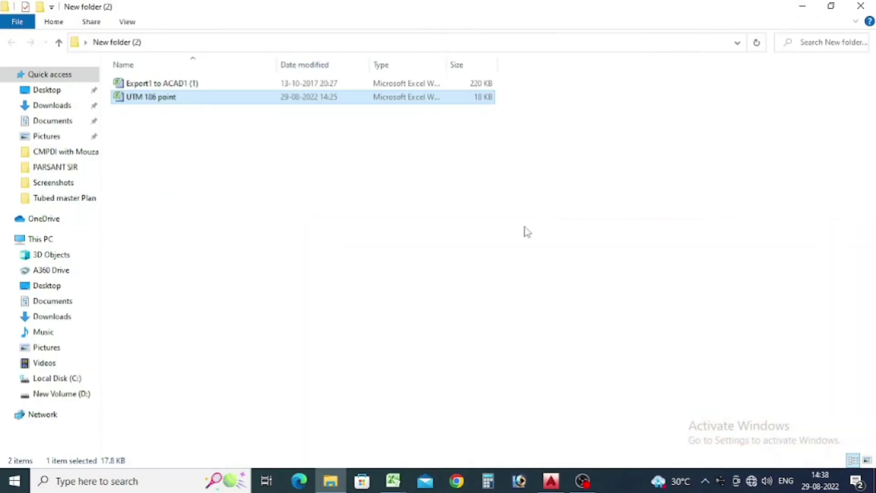
Make TEXT the current layer in AutoCAD, then return to the Excel sheet.
click(553, 483)
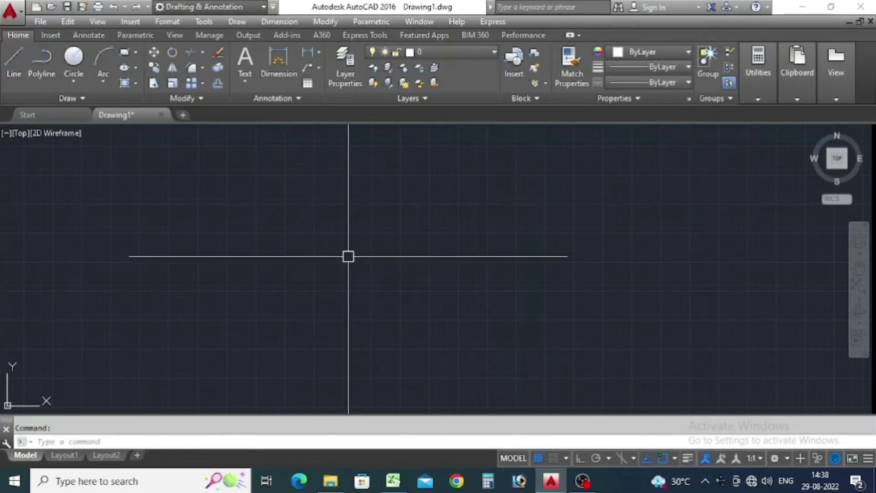
click(477, 52)
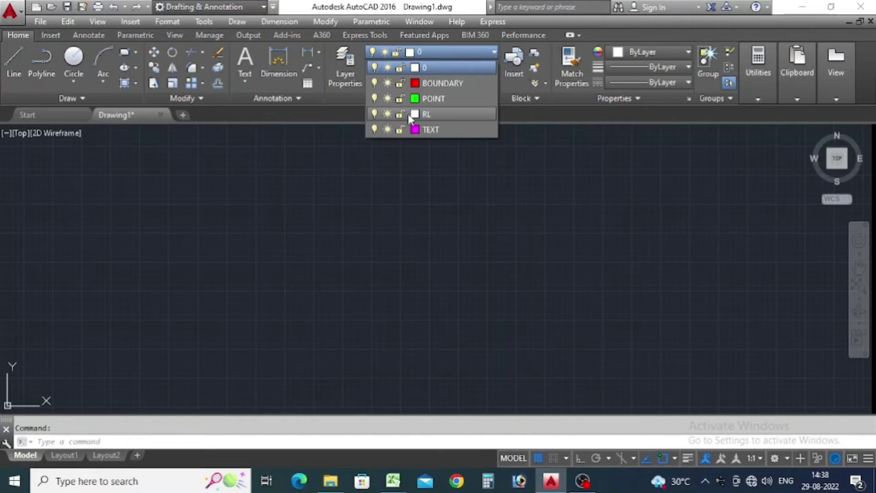
click(445, 130)
mouse_move(393, 481)
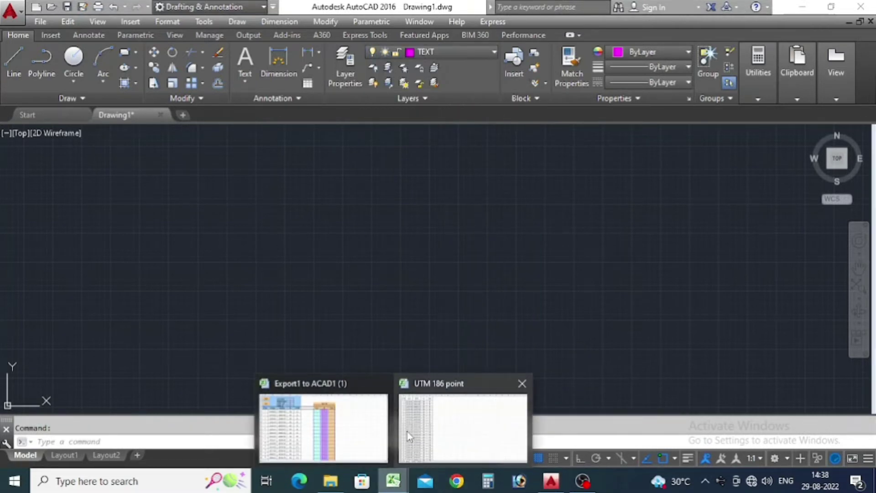
click(356, 443)
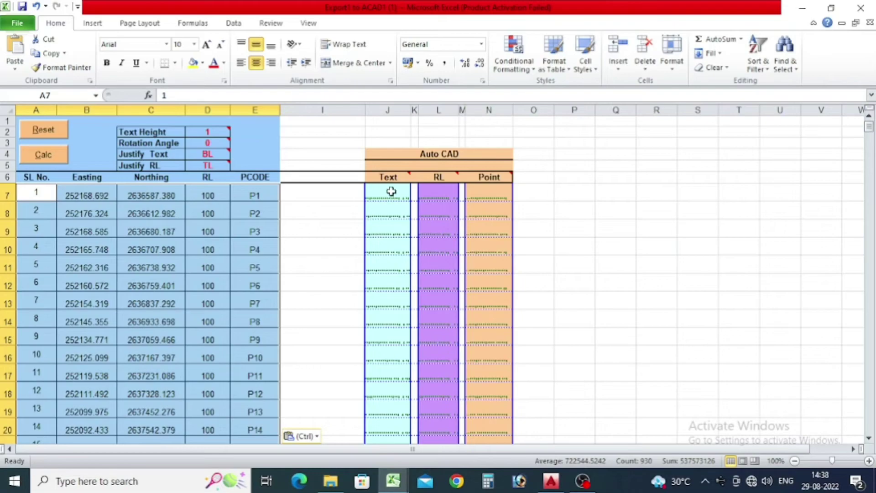
Select and copy the Text column formulas from J7 to J192.
mouse_move(391, 191)
mouse_down()
mouse_move(382, 354)
mouse_move(405, 471)
mouse_move(408, 206)
mouse_move(397, 168)
mouse_up()
scroll(398, 159, up, 2)
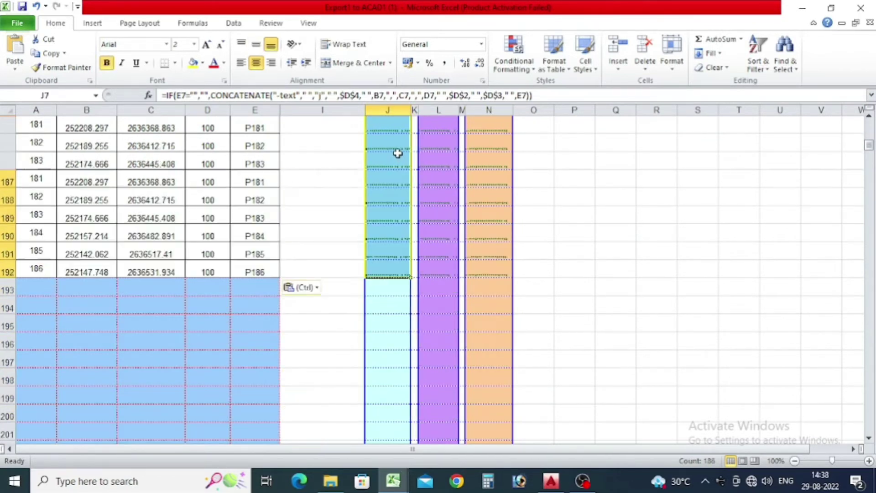
scroll(395, 155, up, 3)
right_click(390, 162)
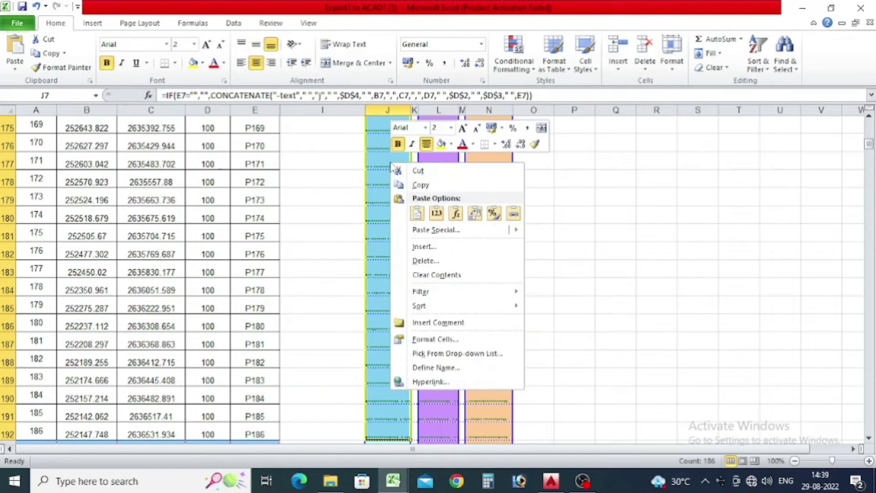
click(427, 187)
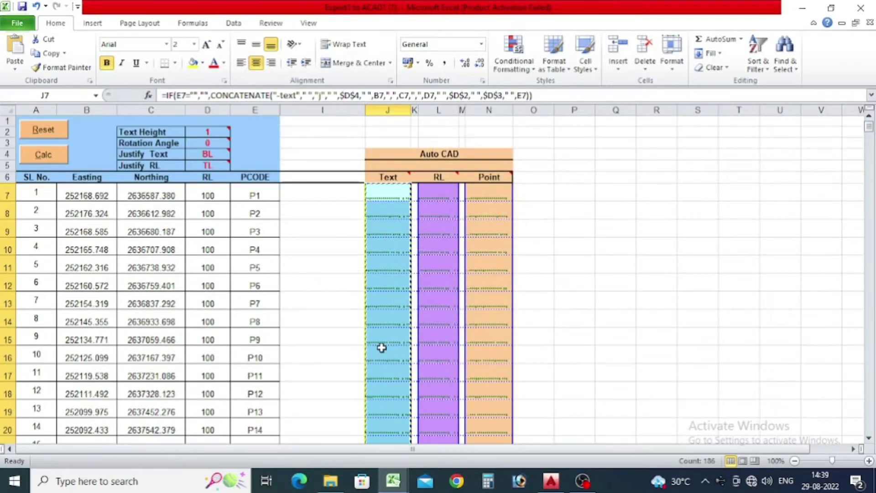
Check the selection runs to row 192, copy it again, and switch to AutoCAD.
scroll(379, 283, down, 2)
scroll(379, 246, down, 8)
scroll(383, 320, down, 7)
scroll(385, 339, down, 13)
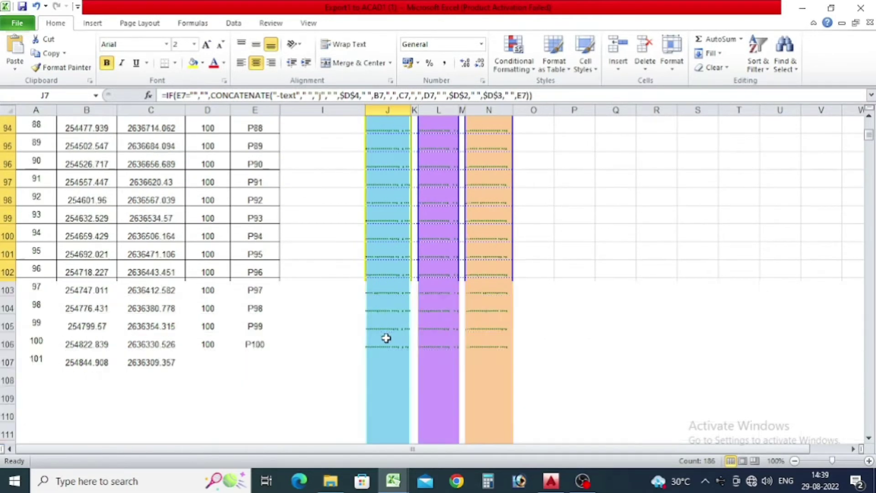
scroll(390, 341, down, 12)
scroll(389, 340, down, 10)
scroll(389, 340, down, 12)
scroll(387, 337, up, 5)
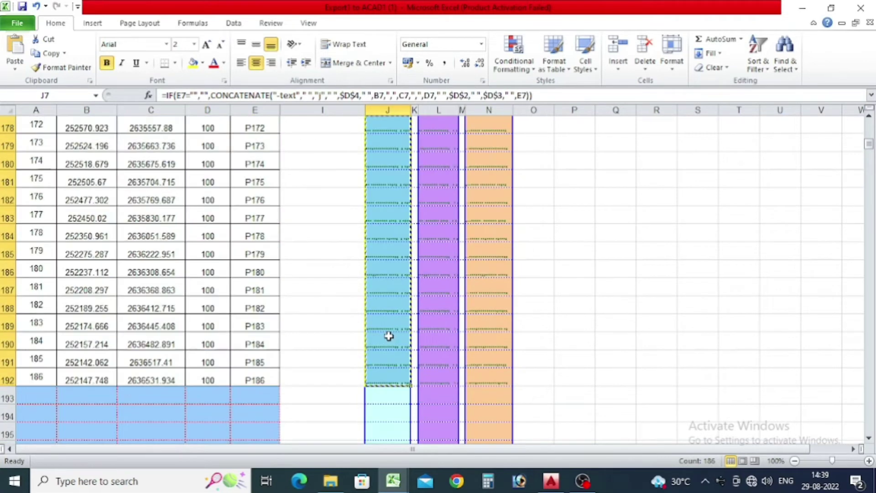
scroll(387, 344, up, 11)
scroll(384, 331, up, 10)
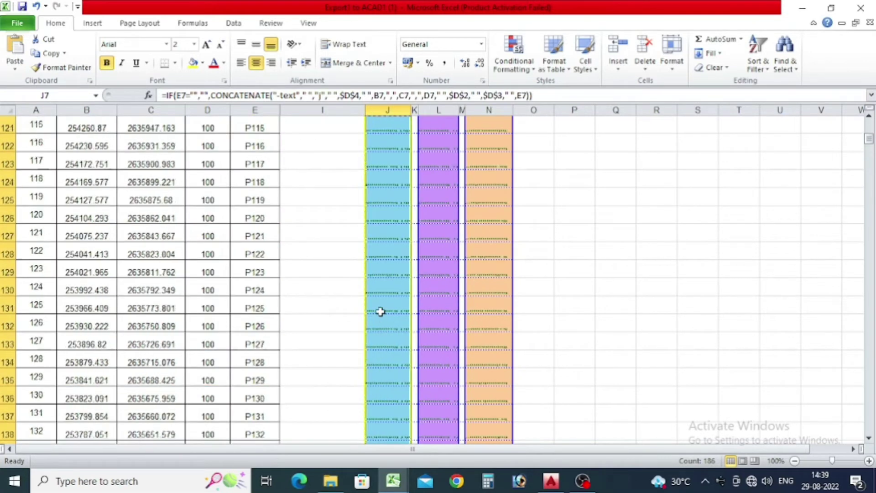
scroll(382, 311, up, 6)
scroll(383, 303, up, 10)
scroll(385, 299, up, 10)
scroll(384, 294, up, 10)
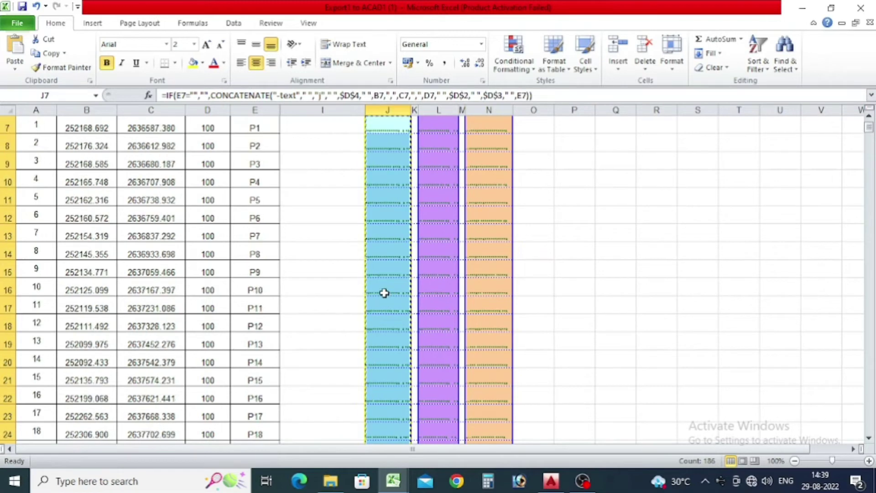
scroll(380, 278, up, 2)
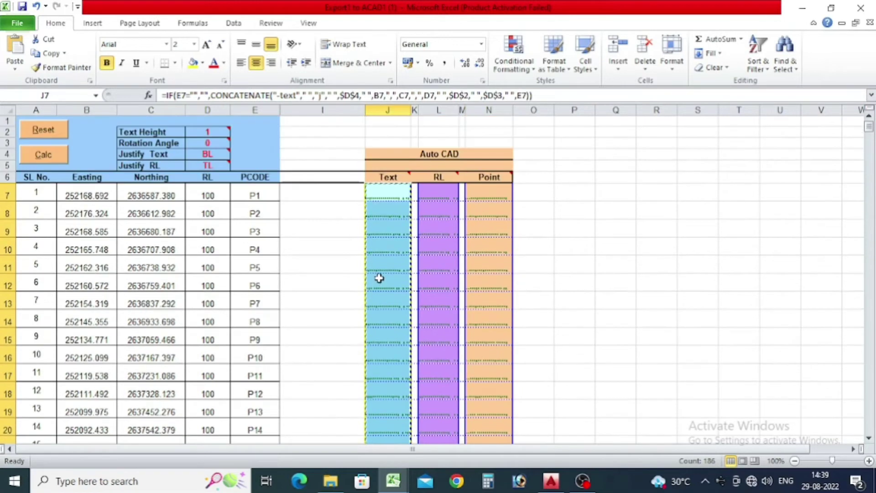
right_click(389, 211)
click(418, 233)
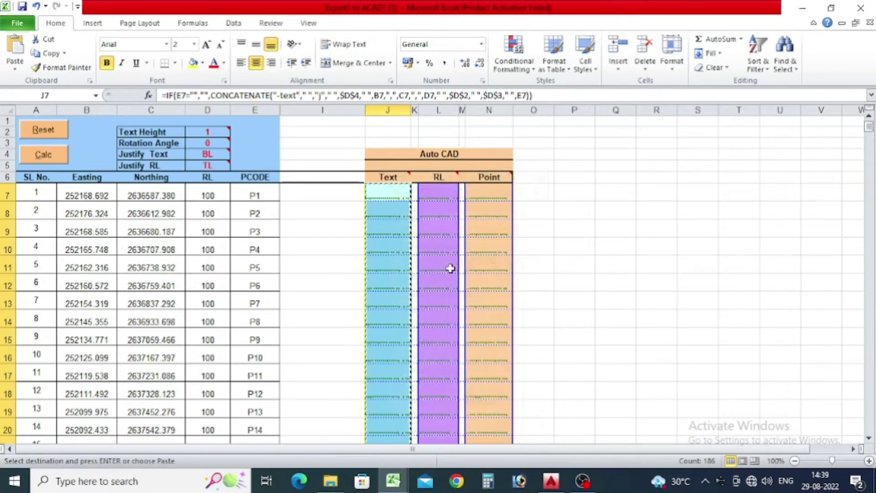
click(551, 482)
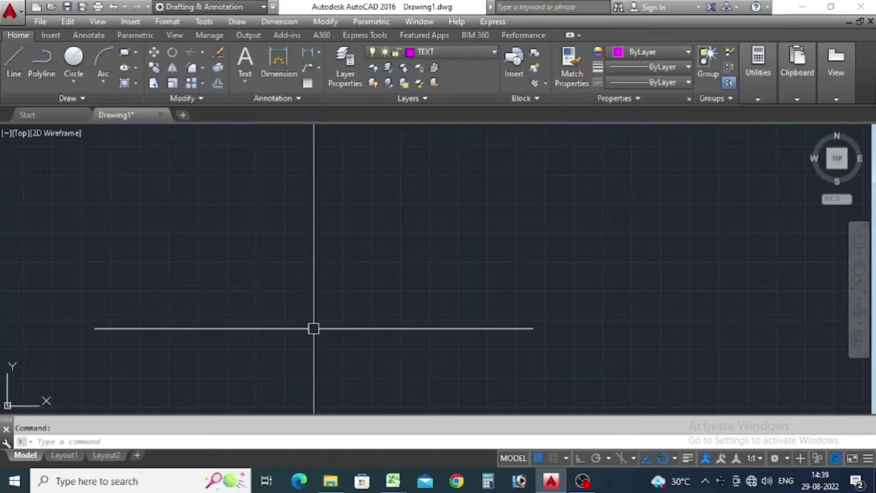
Paste the copied text commands into the command line, labelling points through P186.
click(74, 440)
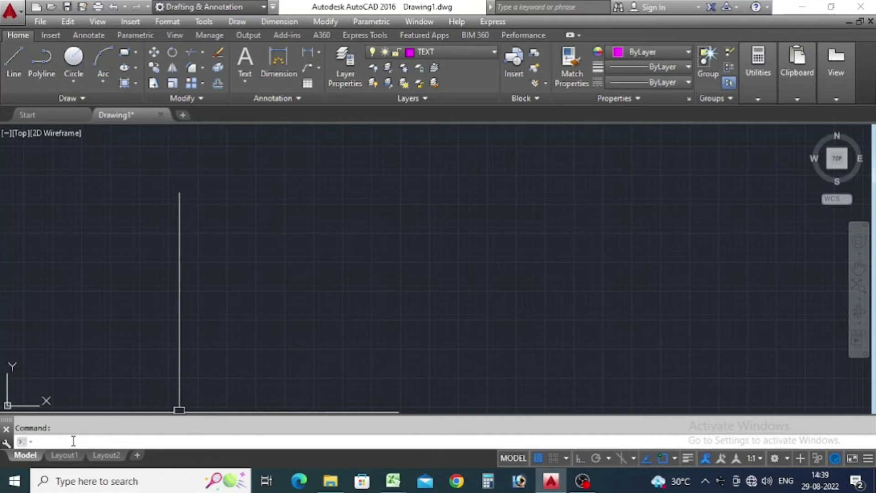
right_click(73, 441)
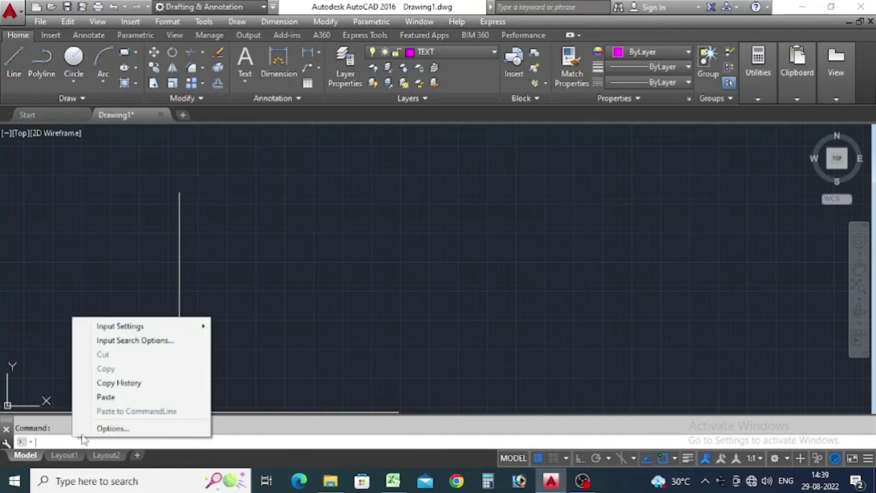
click(114, 399)
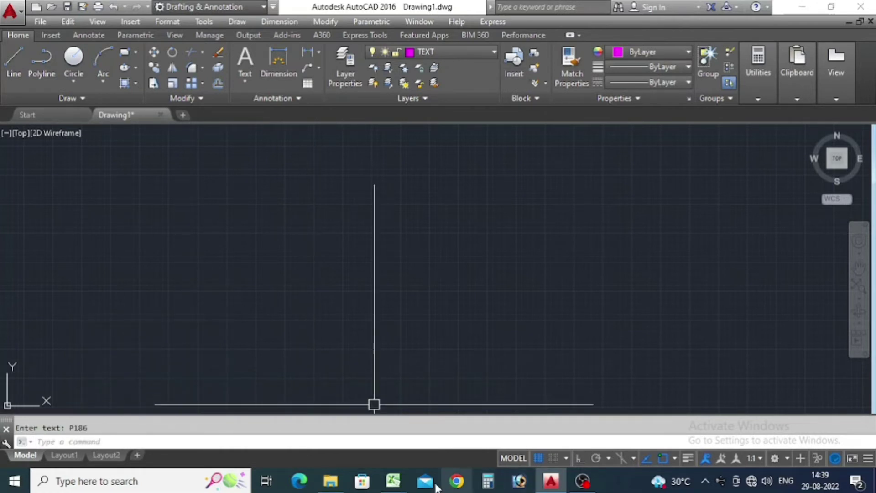
Select the RL column formulas from L7 down to row 192 and copy them.
mouse_move(393, 481)
click(357, 452)
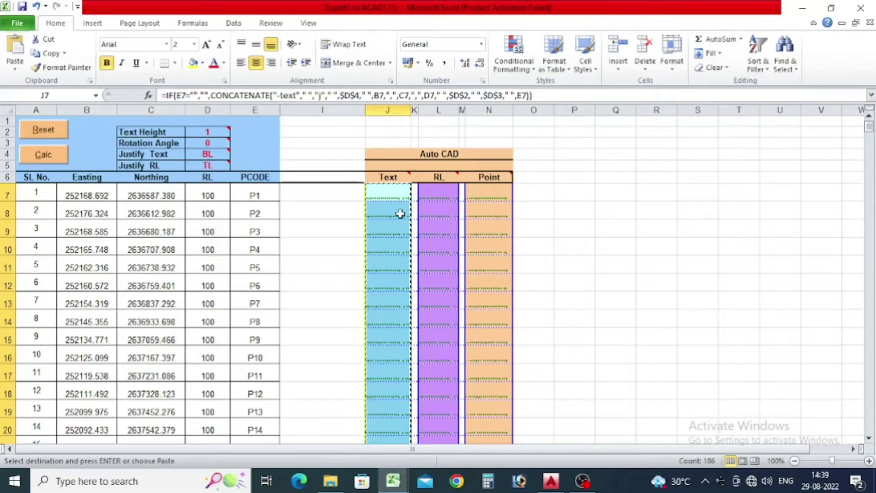
key(Escape)
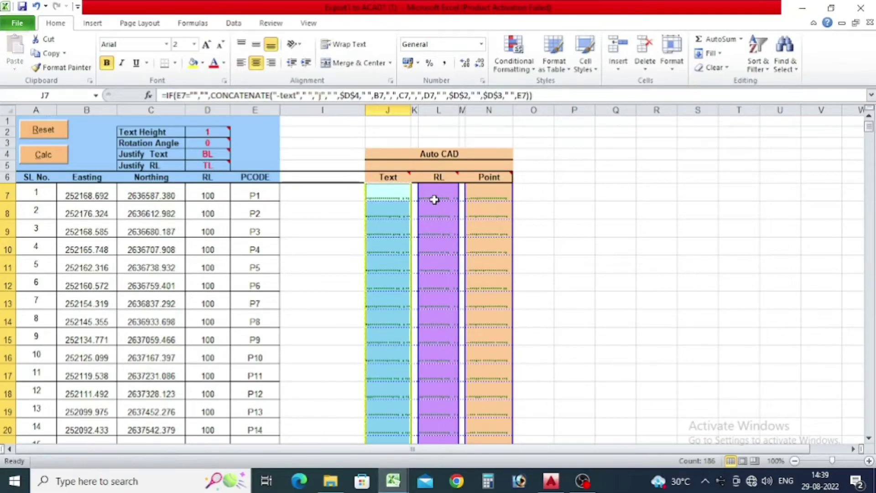
drag(440, 194, 440, 461)
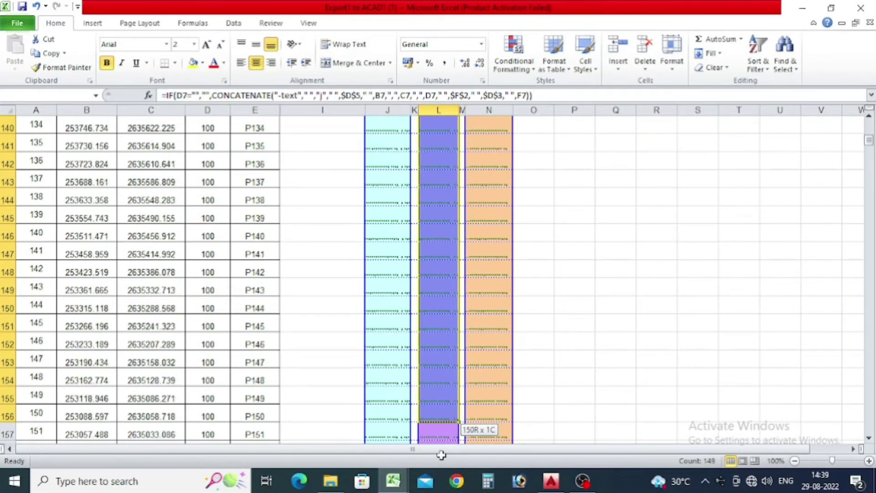
drag(442, 456, 444, 458)
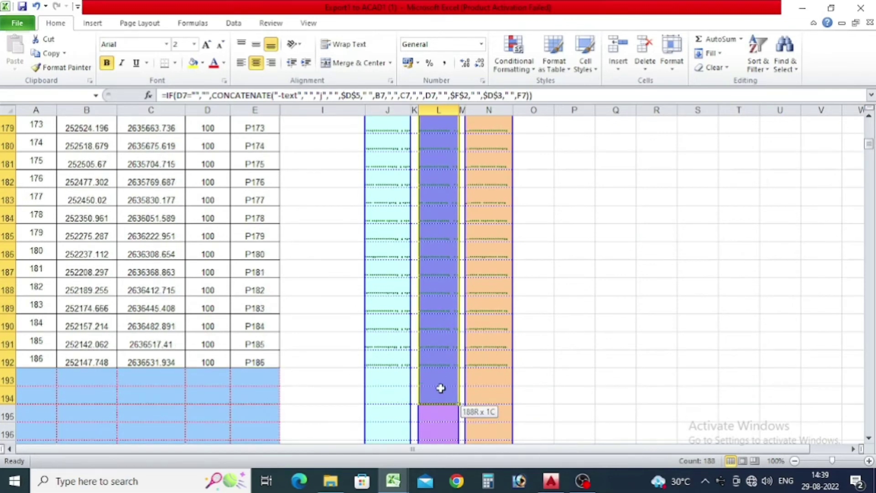
drag(444, 458, 440, 361)
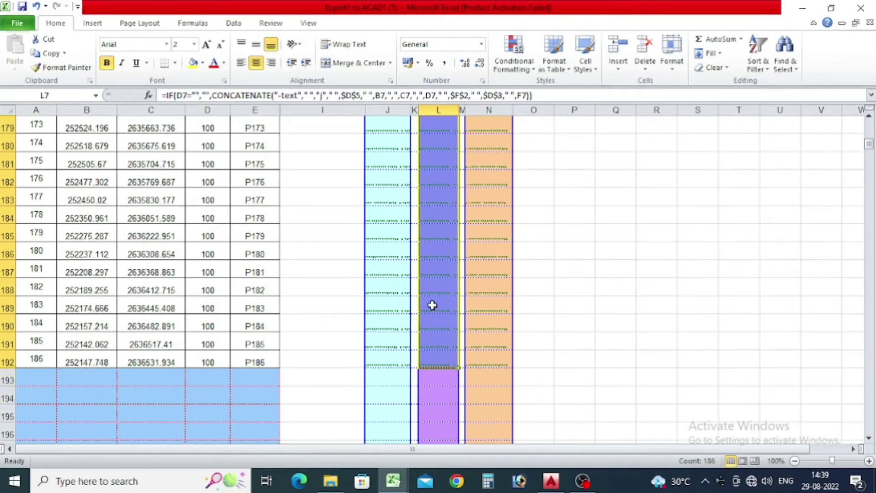
scroll(439, 255, up, 6)
scroll(439, 255, up, 6)
scroll(440, 254, up, 2)
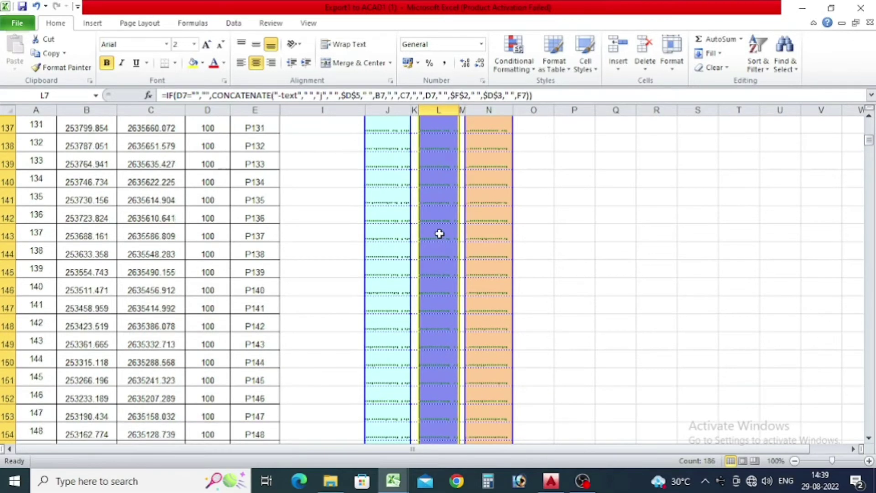
right_click(440, 233)
click(471, 256)
Recheck the RL selection, copy its text commands again, and return to AutoCAD.
scroll(442, 251, up, 20)
scroll(443, 270, down, 9)
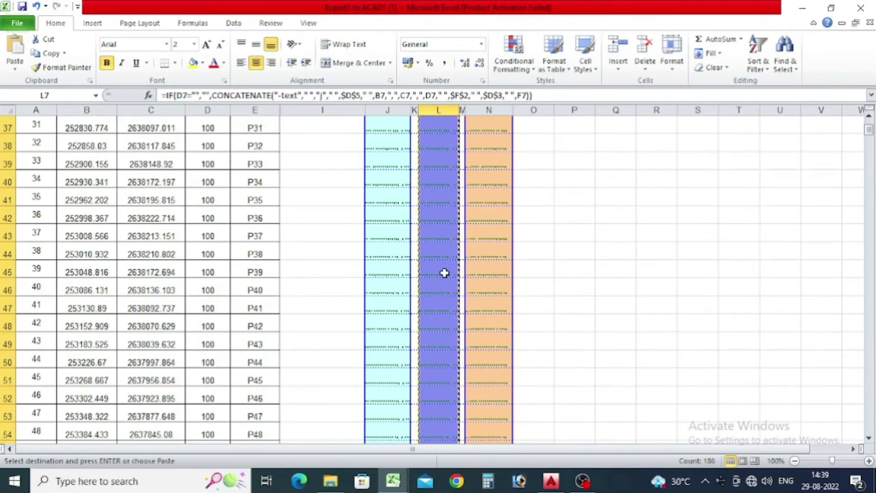
scroll(440, 297, down, 15)
scroll(437, 320, down, 12)
scroll(446, 319, down, 12)
scroll(448, 318, down, 12)
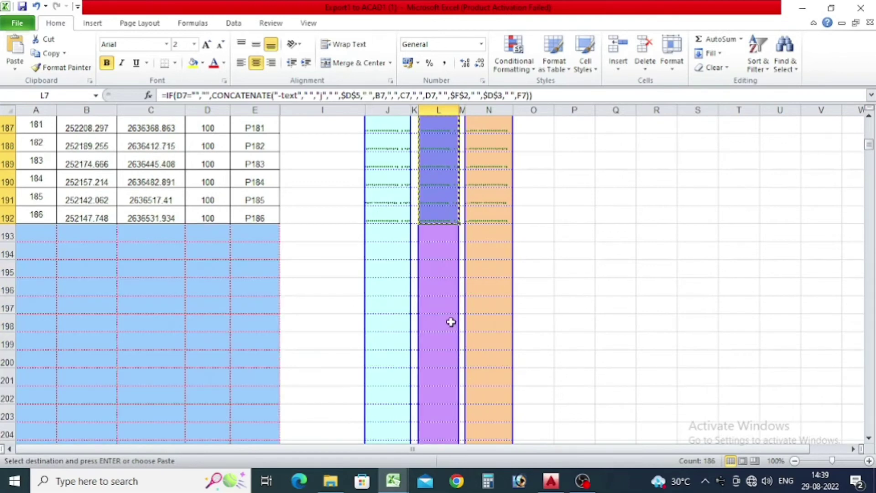
scroll(450, 325, up, 1)
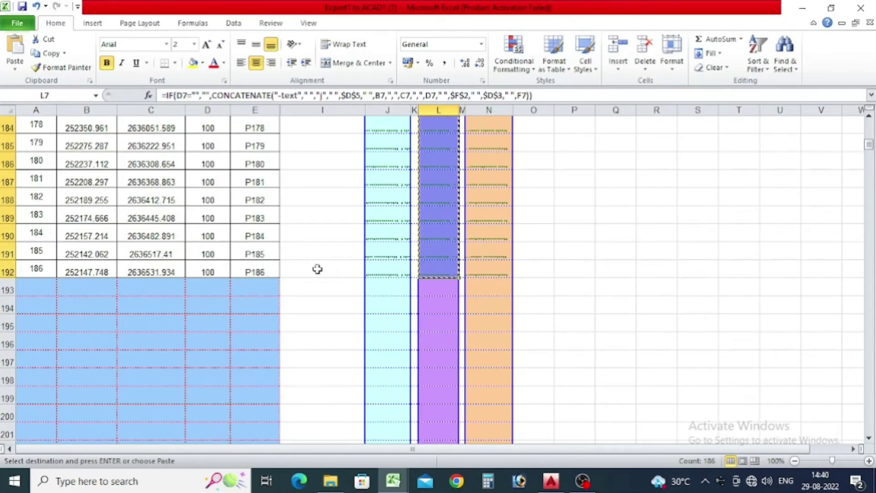
scroll(448, 256, up, 7)
scroll(459, 256, up, 9)
scroll(461, 240, up, 11)
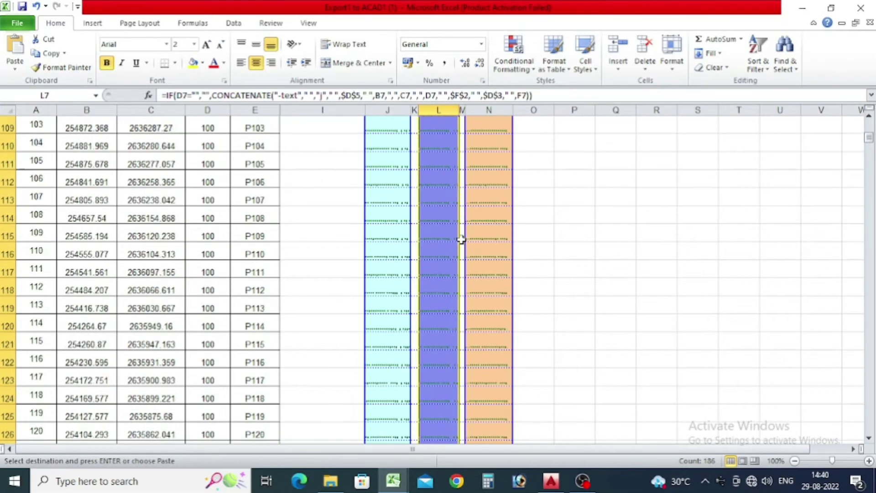
scroll(452, 224, up, 6)
scroll(452, 225, up, 14)
scroll(449, 223, up, 10)
scroll(449, 223, up, 5)
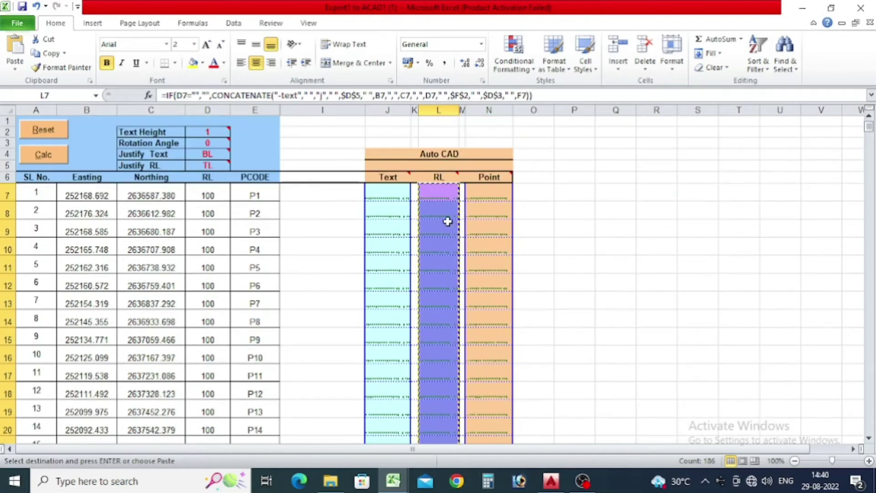
right_click(443, 213)
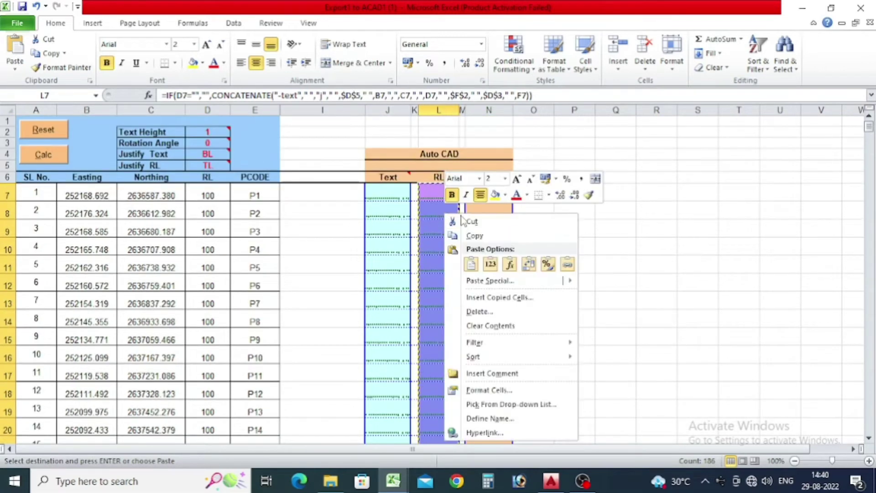
click(476, 236)
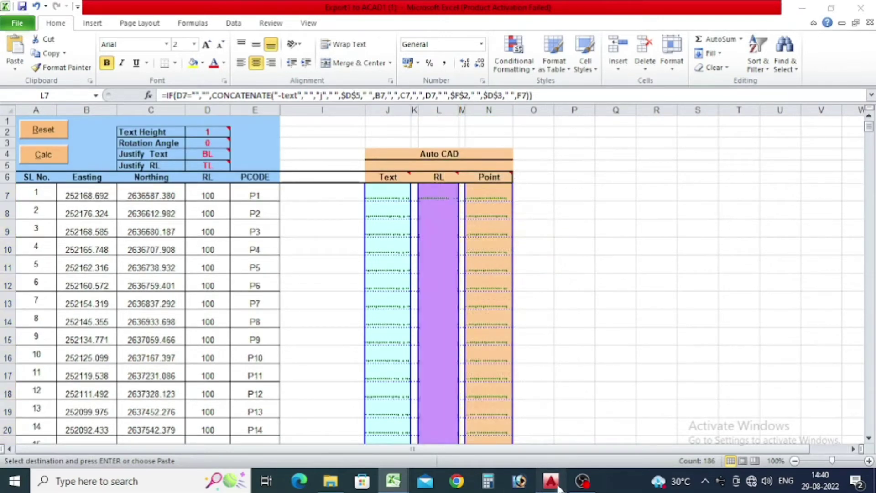
click(551, 481)
Make RL the current layer and paste the copied RL text commands.
click(451, 52)
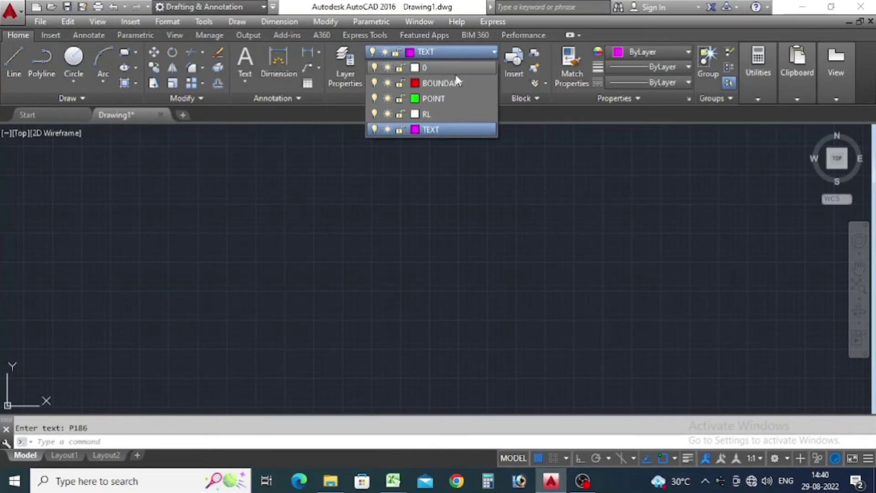
click(447, 114)
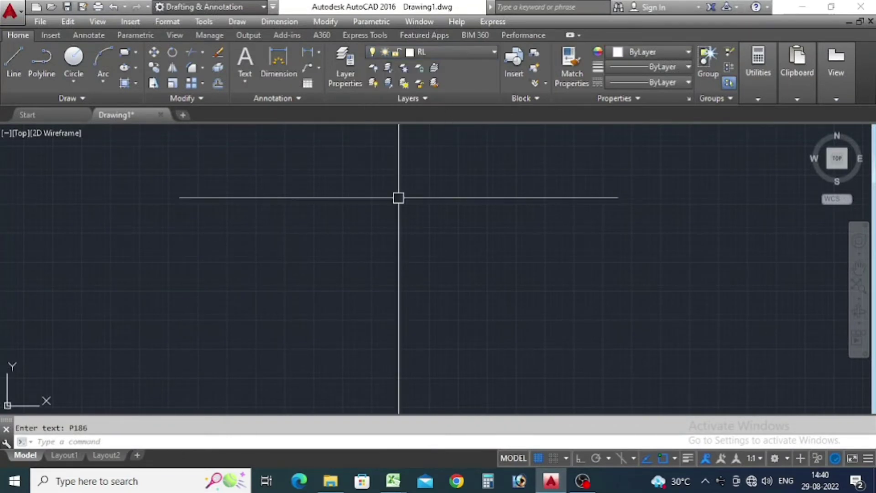
click(98, 441)
right_click(97, 441)
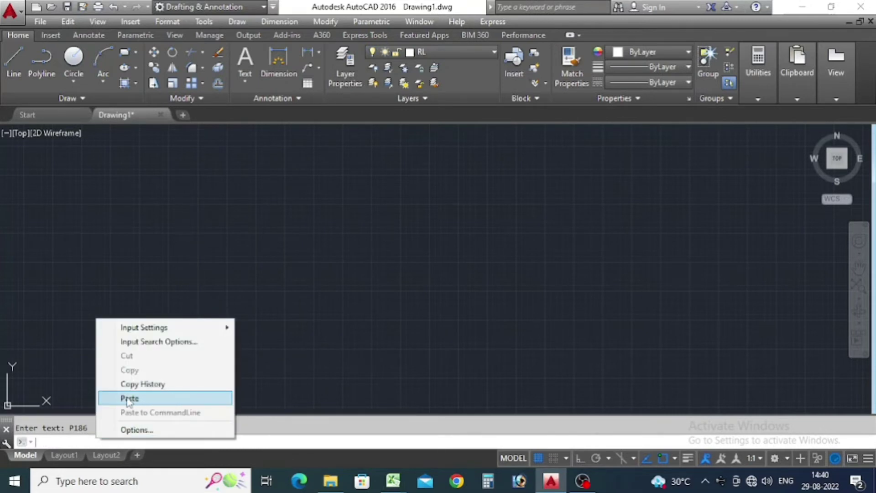
click(129, 398)
text(Z)
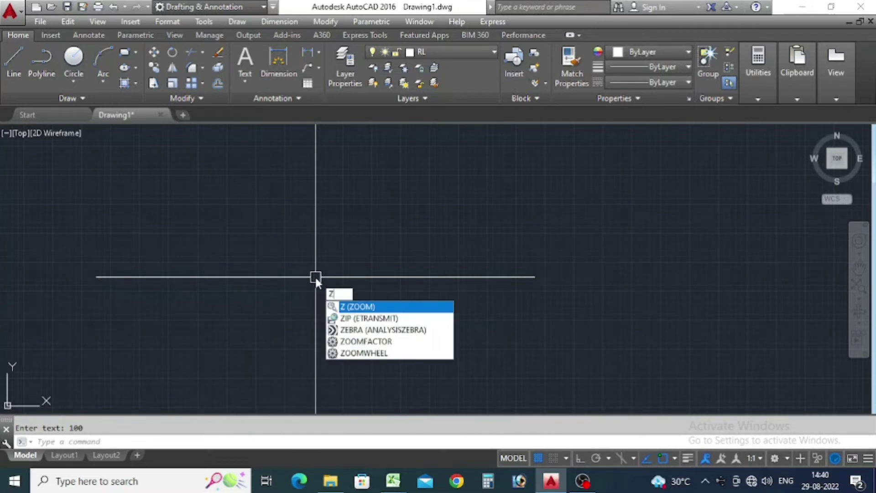
Zoom to the drawing extents with Z, E.
key(Return)
text(E)
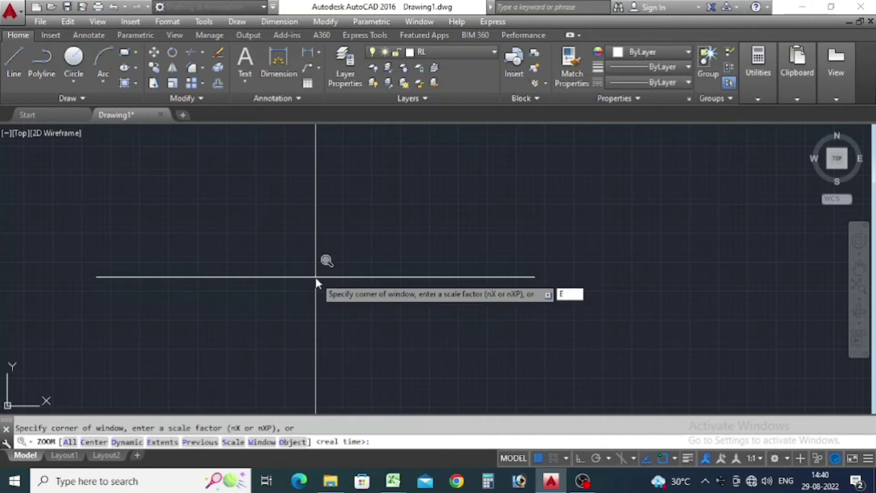
key(Return)
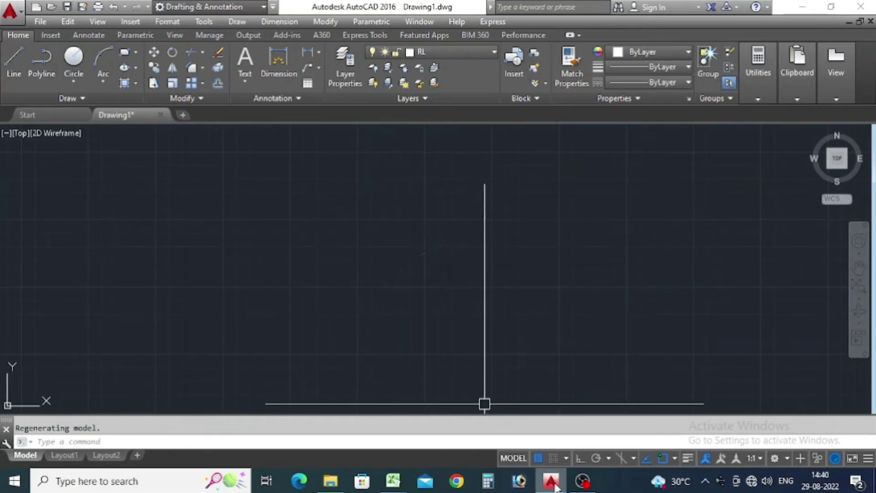
In the Export1 to ACAD1 workbook, select and copy Point column N7 through N192.
click(394, 485)
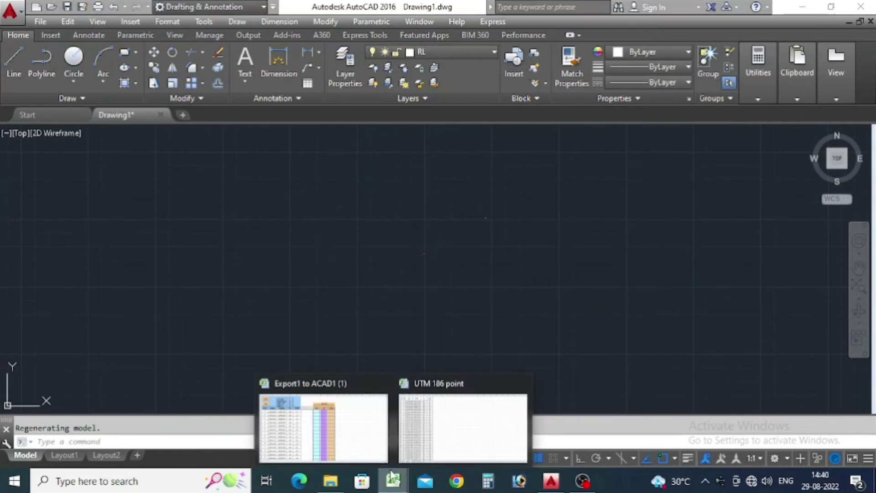
click(339, 441)
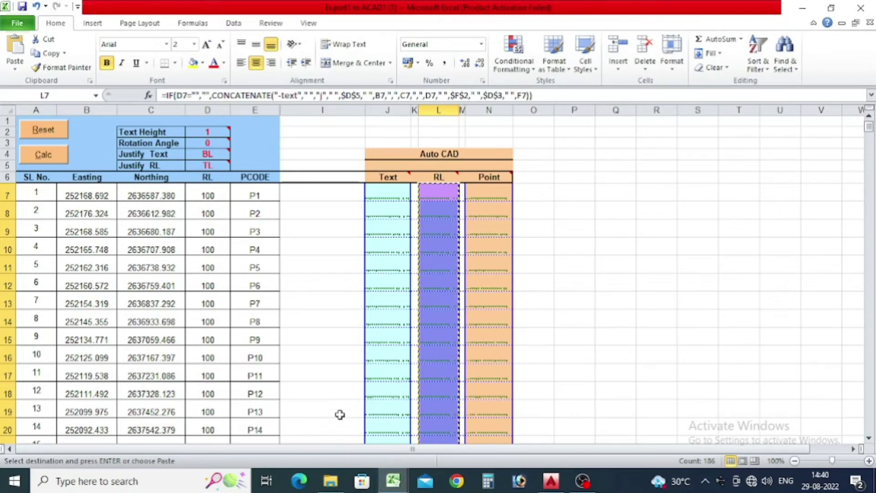
click(498, 192)
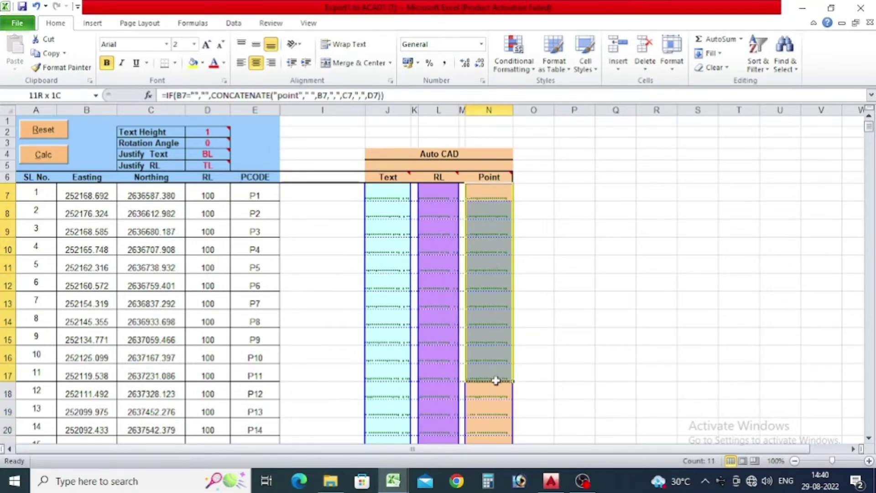
drag(497, 446, 501, 463)
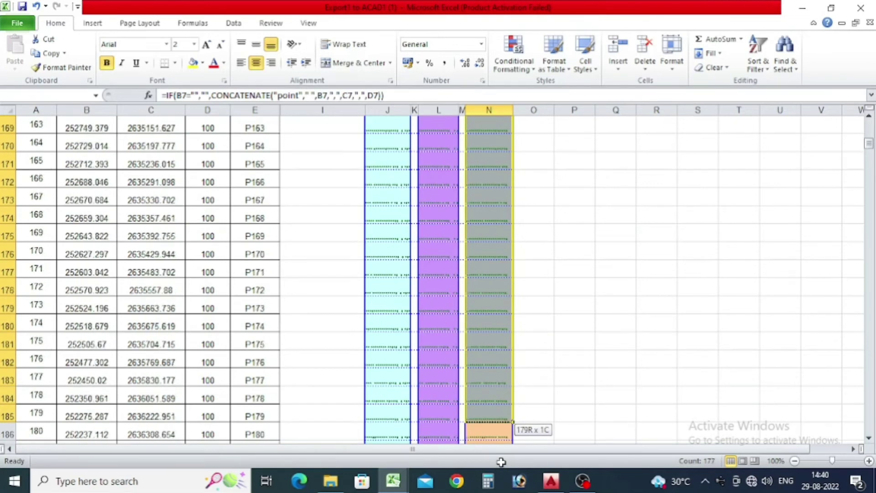
drag(501, 462, 497, 296)
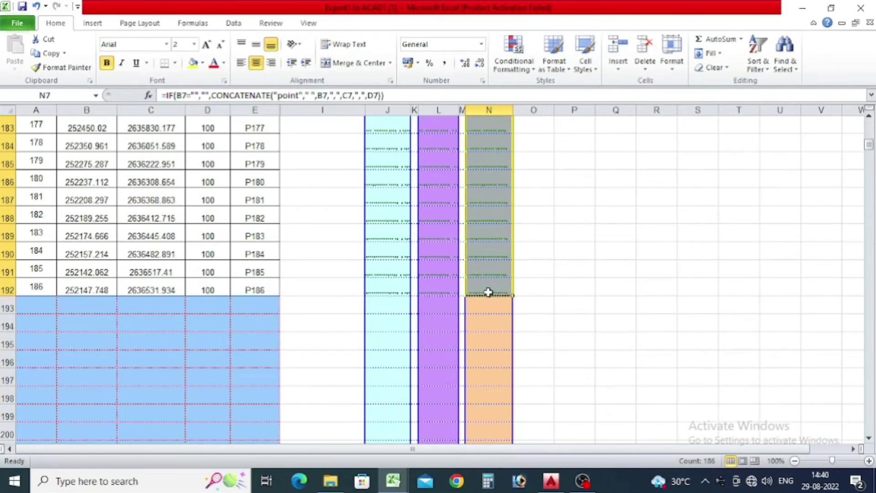
right_click(490, 263)
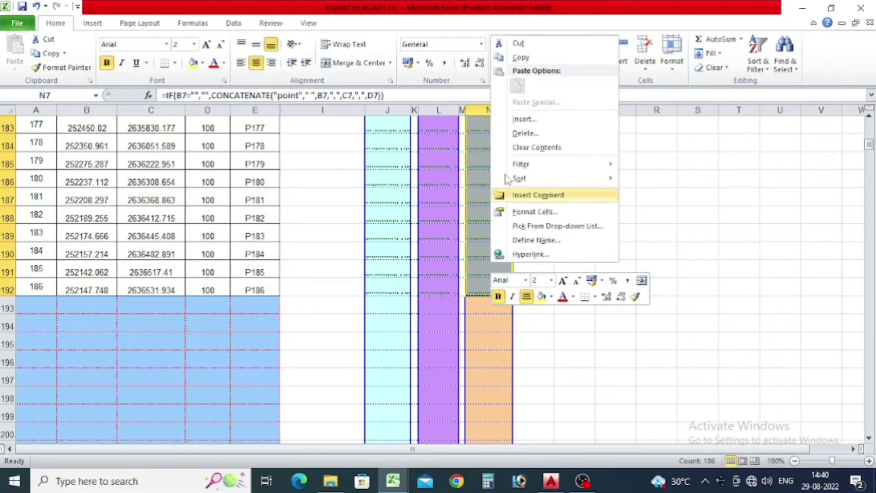
click(525, 58)
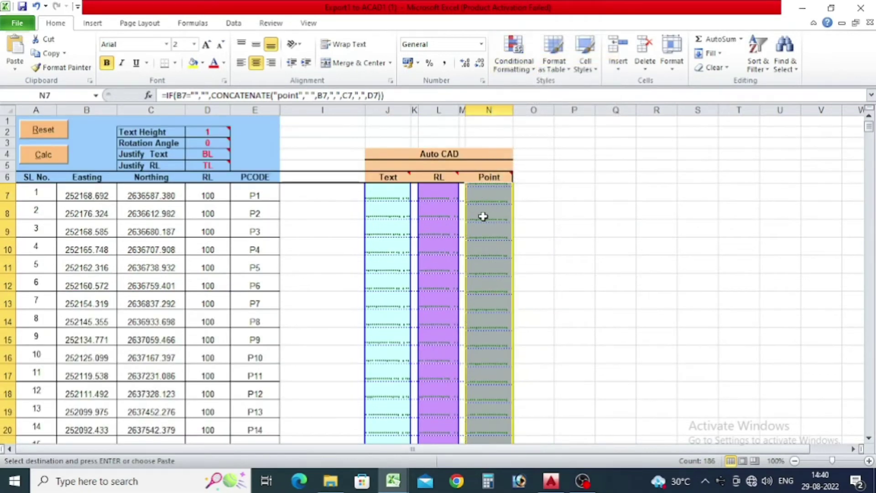
Review the Point selection and copy the Point column commands again.
scroll(475, 255, down, 10)
scroll(468, 314, down, 13)
scroll(479, 333, down, 19)
scroll(489, 348, down, 15)
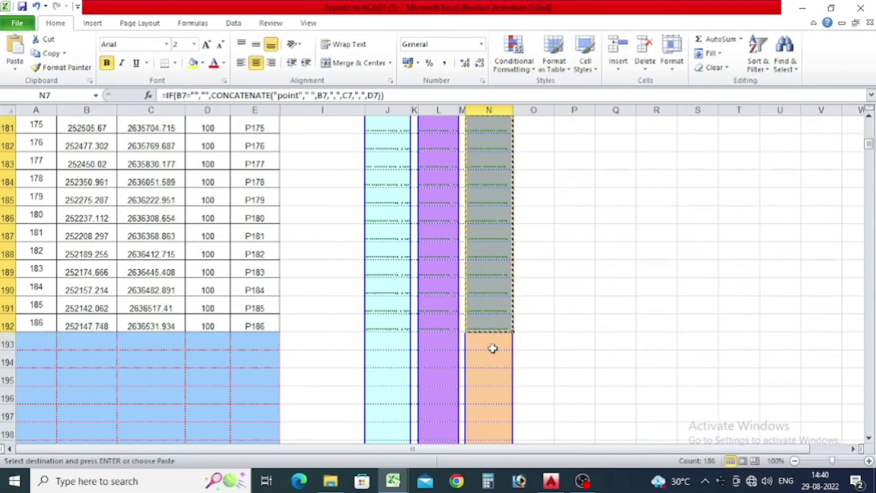
scroll(495, 348, down, 6)
scroll(493, 341, up, 4)
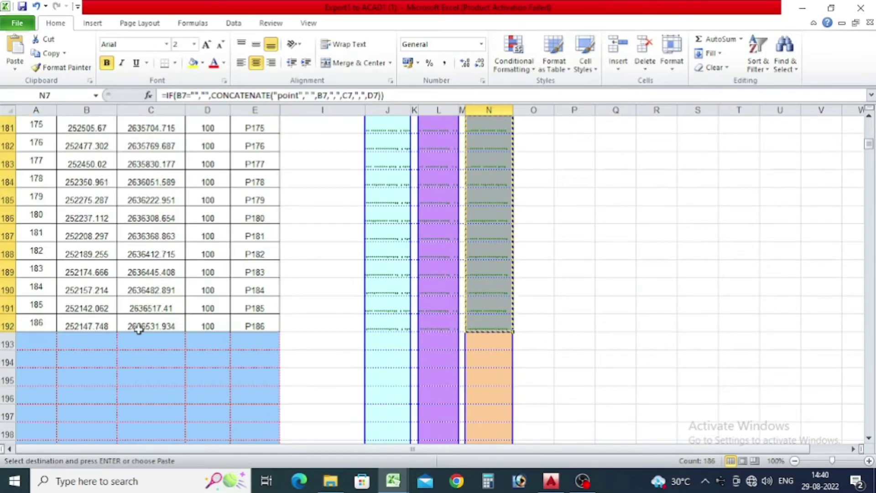
scroll(491, 327, up, 6)
scroll(494, 319, up, 12)
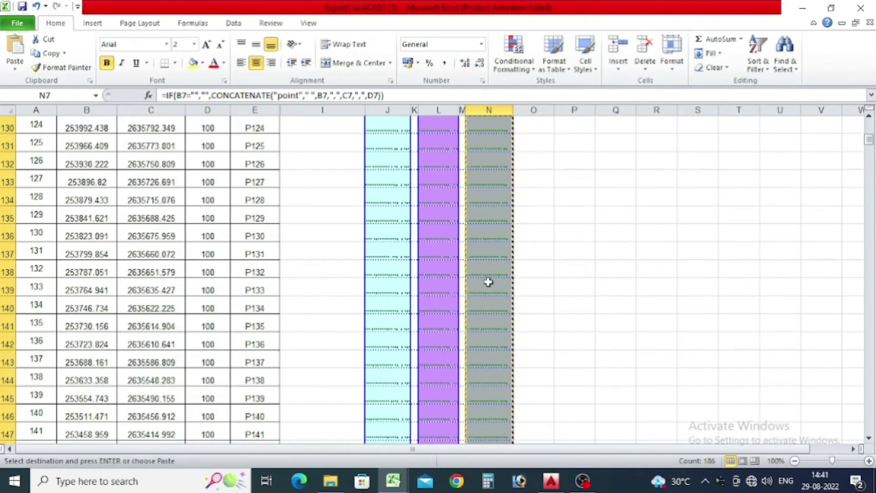
scroll(487, 279, up, 13)
scroll(489, 256, up, 10)
scroll(485, 249, up, 11)
scroll(487, 243, up, 8)
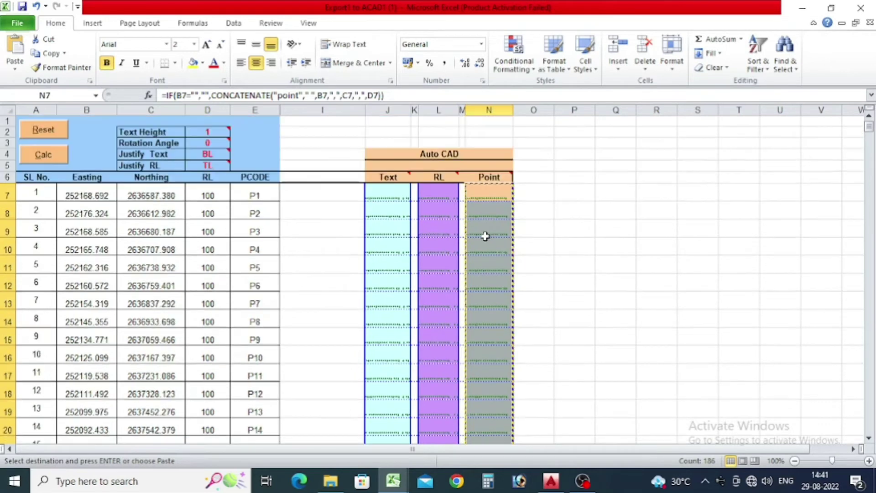
right_click(489, 227)
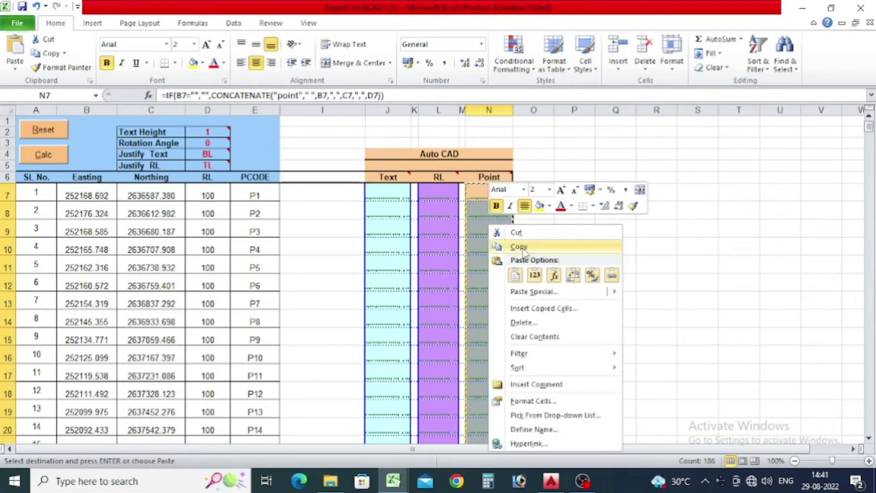
click(521, 247)
In AutoCAD, make POINT the current layer and paste the point commands.
click(554, 484)
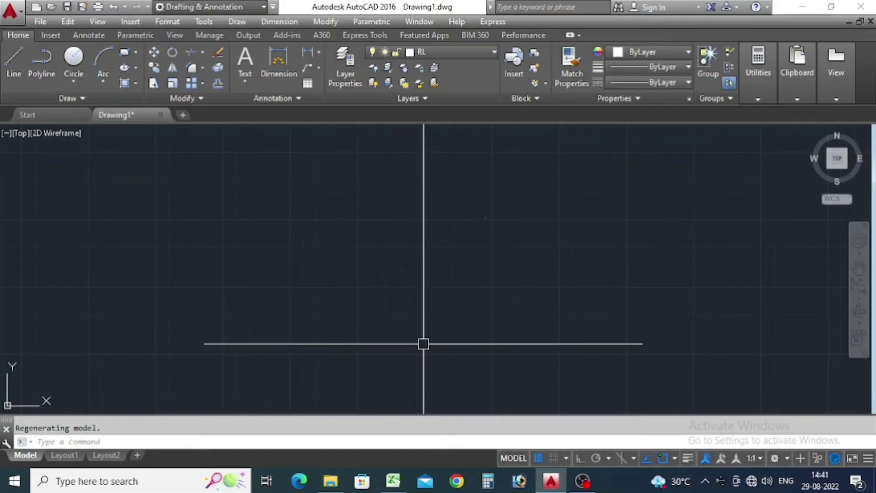
click(472, 50)
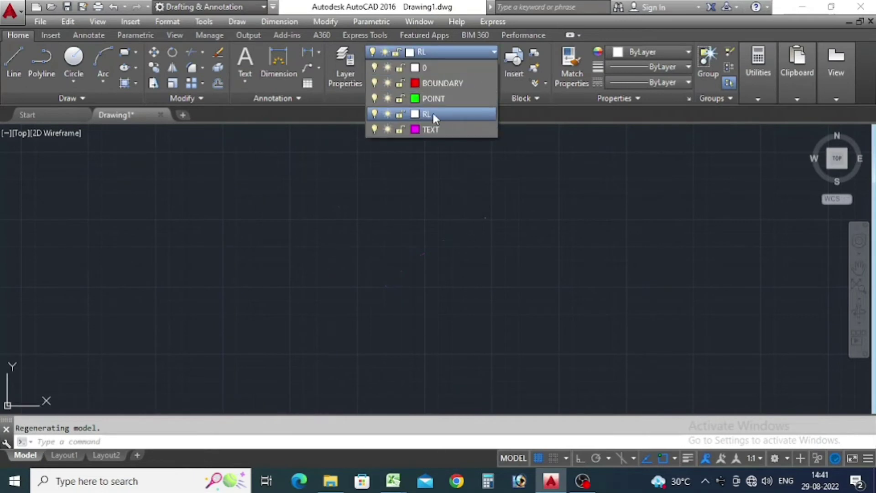
click(457, 98)
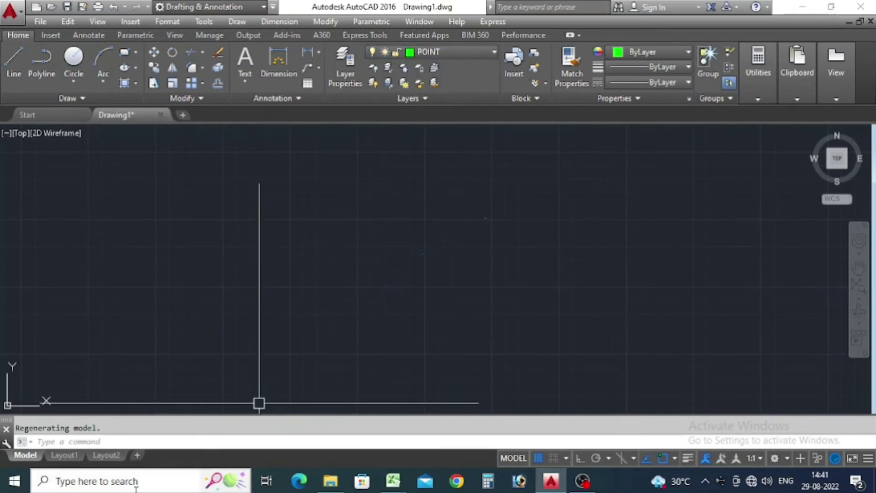
right_click(88, 440)
click(129, 396)
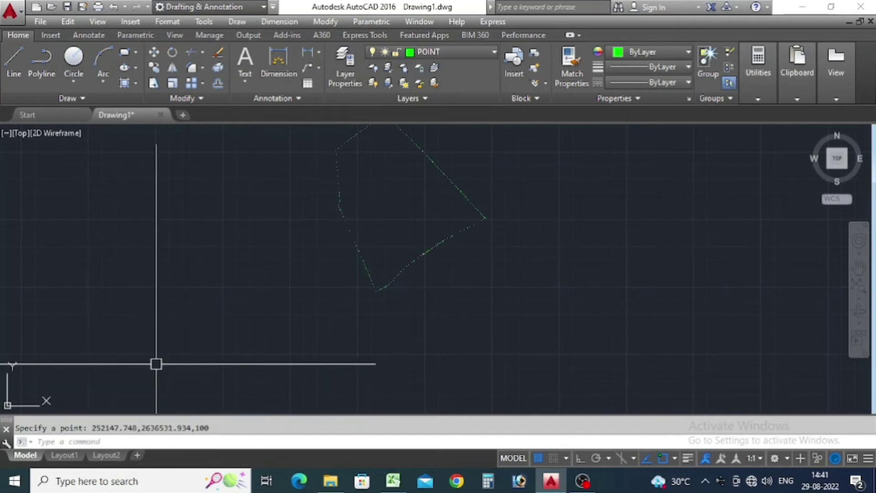
Zoom in on the plotted green survey points and their labels.
scroll(434, 307, down, 2)
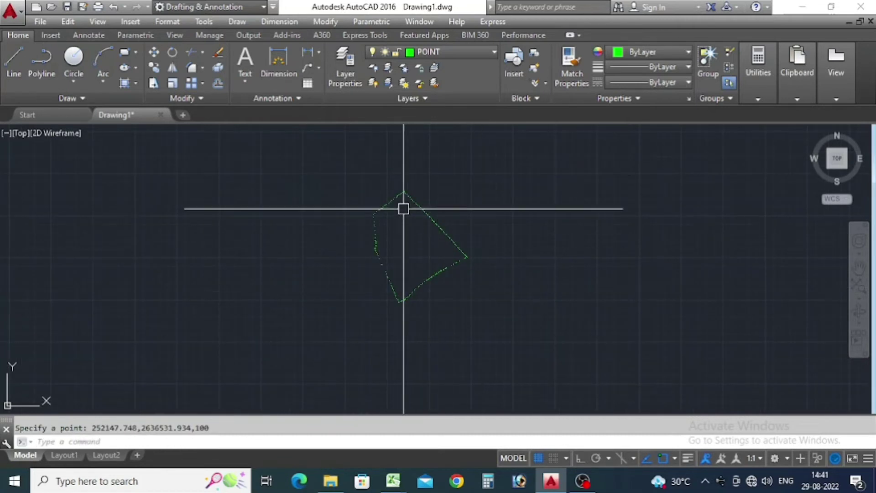
scroll(385, 231, up, 2)
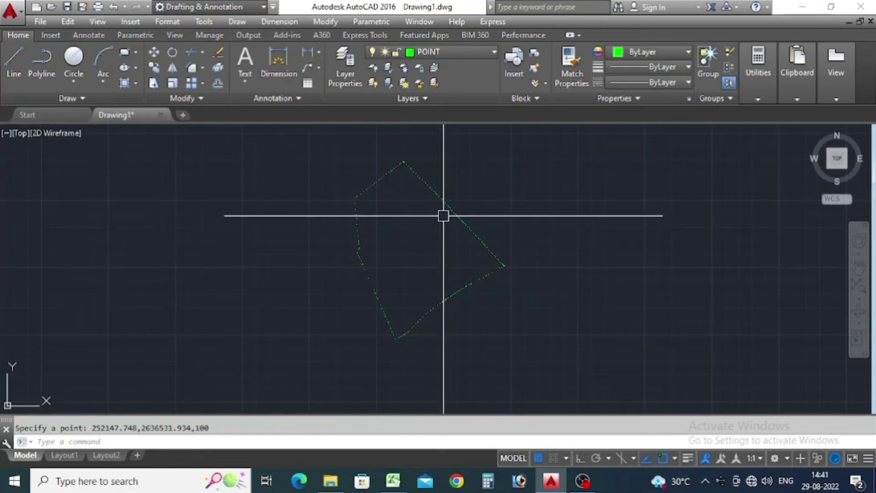
scroll(365, 196, up, 2)
scroll(340, 199, up, 2)
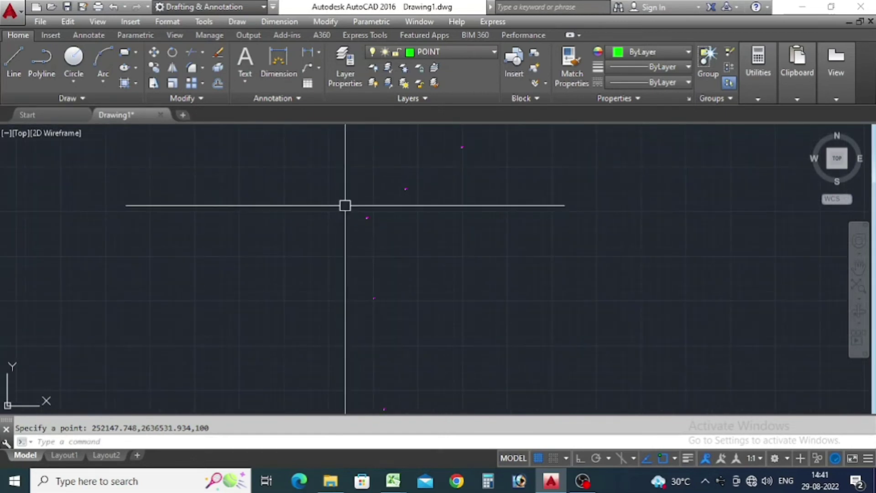
scroll(345, 205, up, 2)
scroll(361, 215, up, 4)
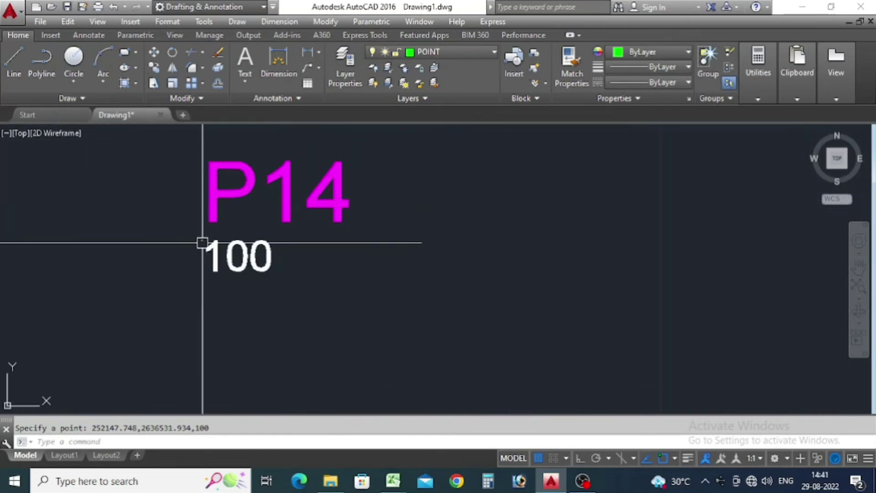
scroll(288, 227, down, 8)
scroll(257, 231, up, 6)
scroll(270, 231, up, 4)
scroll(305, 228, up, 1)
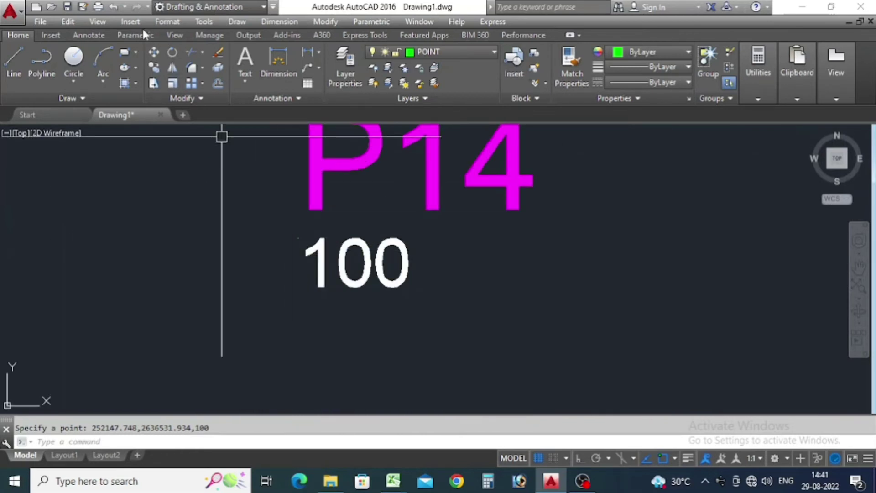
Set the point style to circled X at size 5 relative to screen.
click(166, 22)
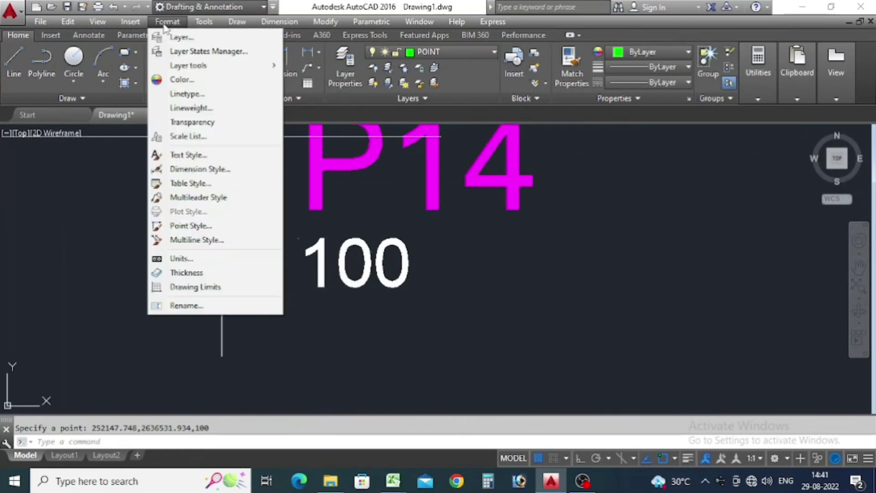
click(188, 225)
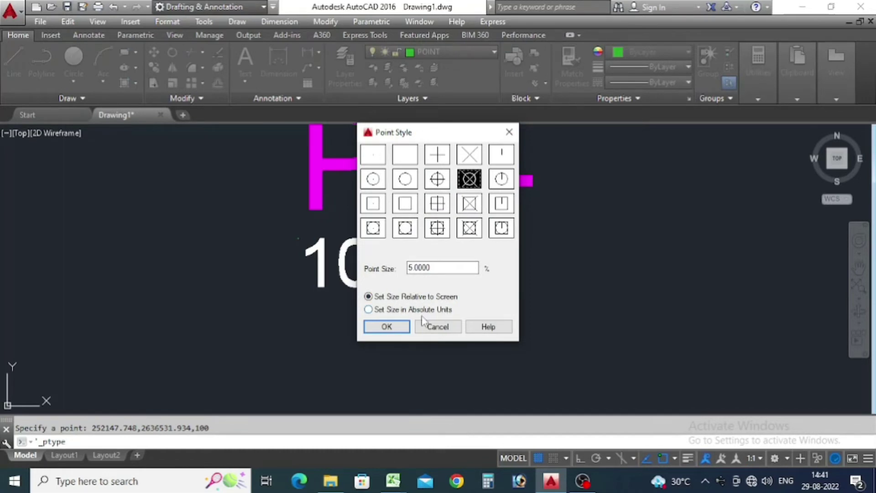
click(387, 327)
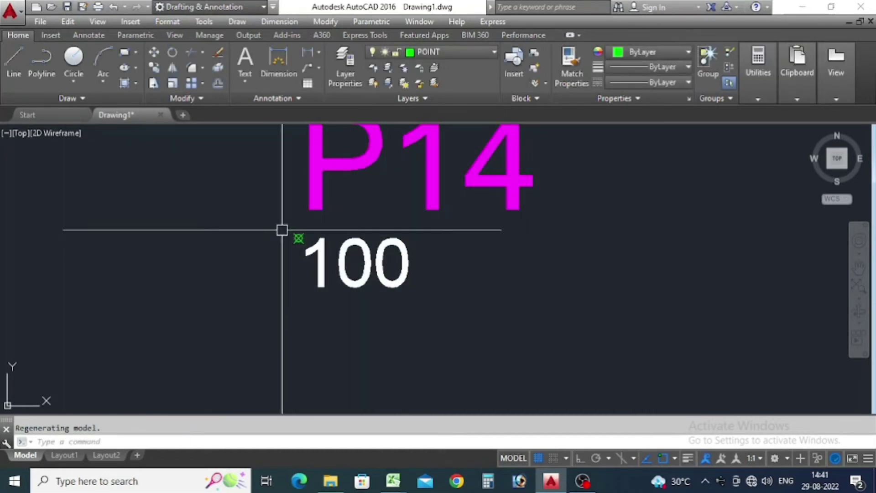
Zoom to inspect the circled-X markers and begin a selection window at the 100 label.
scroll(330, 207, down, 3)
scroll(337, 190, up, 3)
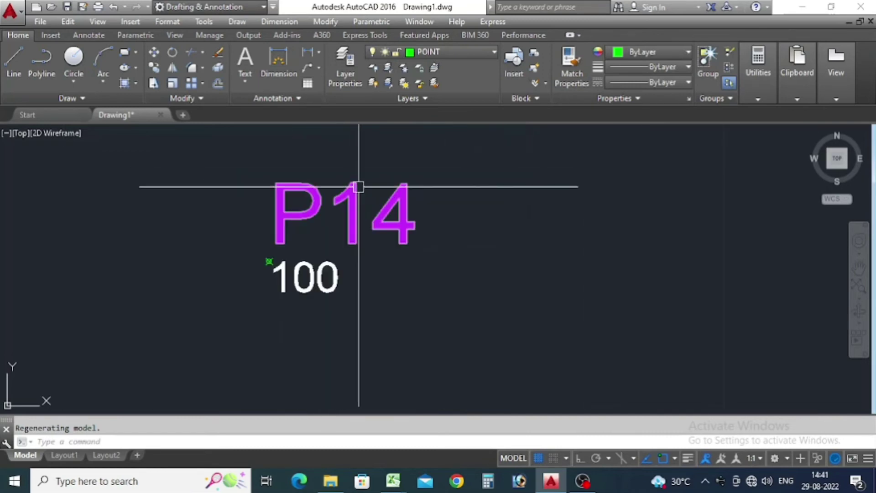
scroll(365, 194, down, 5)
scroll(367, 235, down, 3)
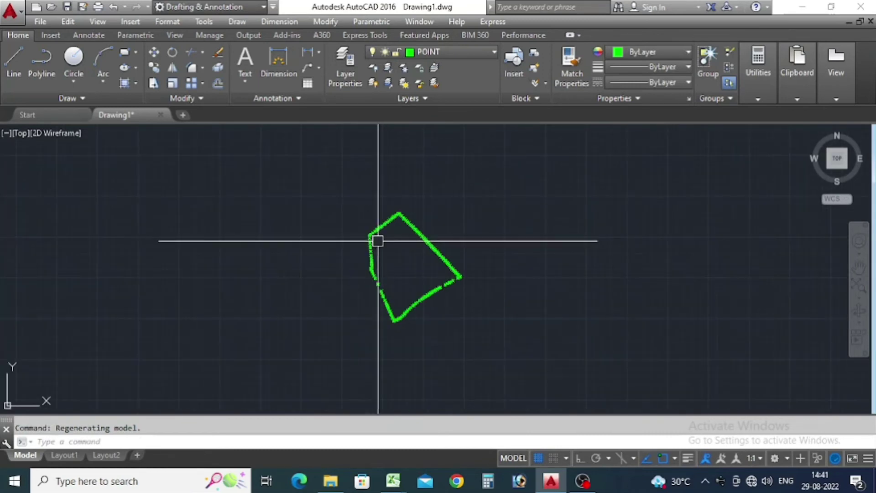
scroll(379, 231, up, 6)
scroll(342, 217, down, 3)
scroll(342, 223, up, 3)
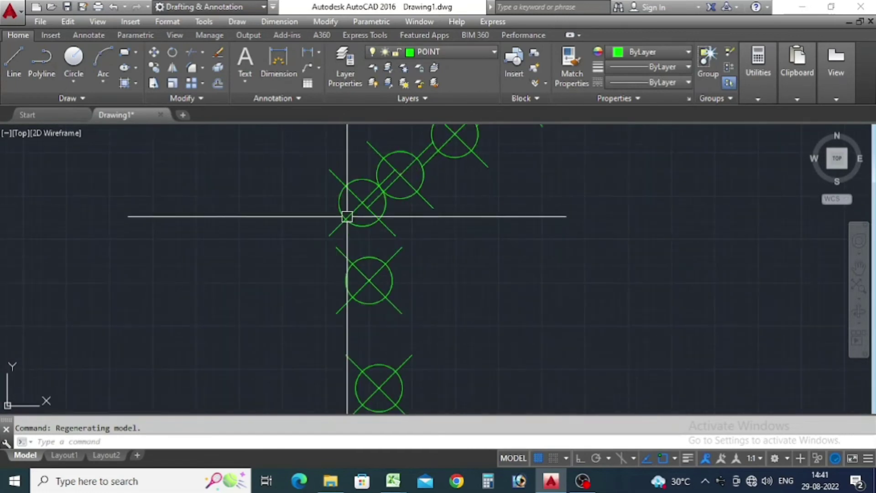
scroll(351, 219, up, 3)
scroll(363, 225, up, 3)
scroll(383, 260, up, 2)
scroll(383, 261, up, 2)
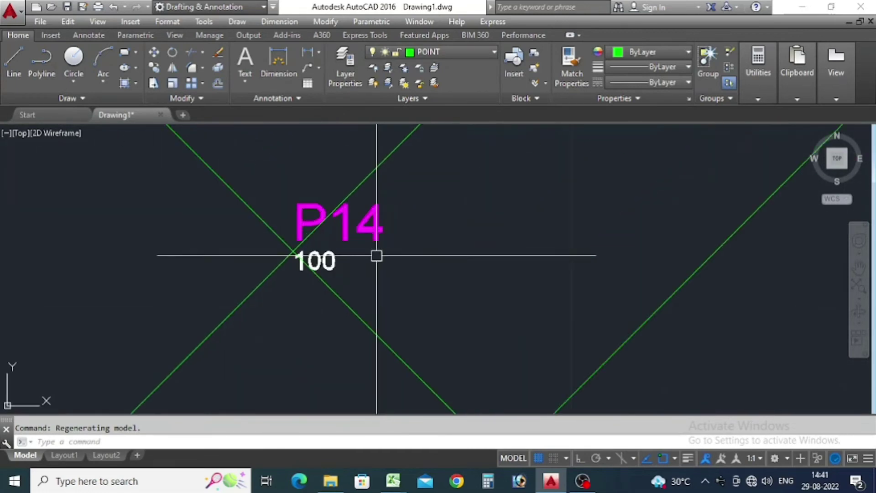
click(376, 247)
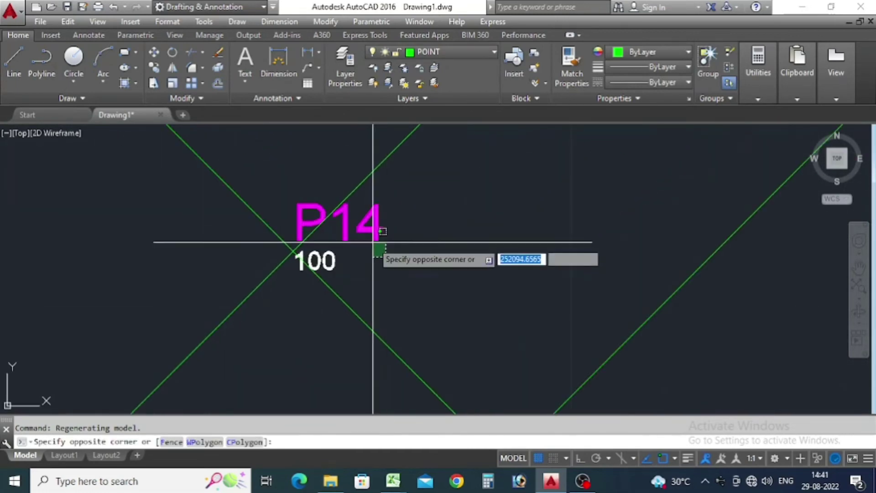
Select the 100 label and use Select Similar to grab all 372 text labels.
click(332, 262)
right_click(386, 252)
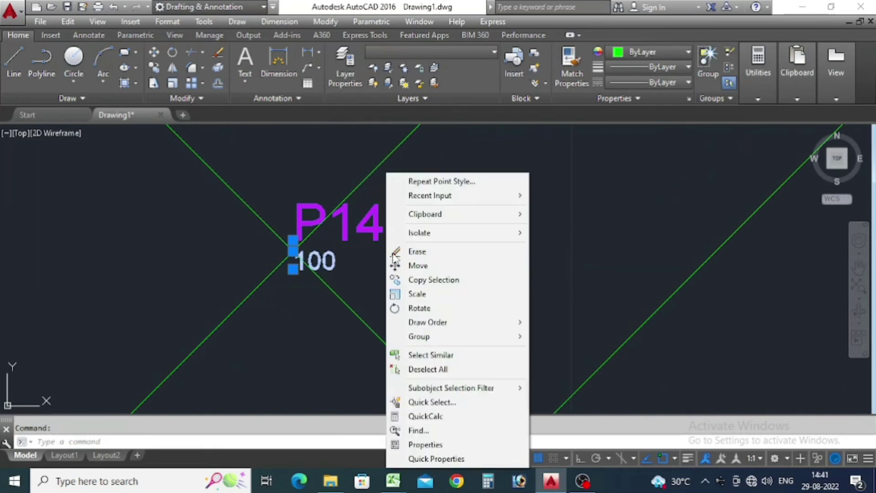
click(424, 355)
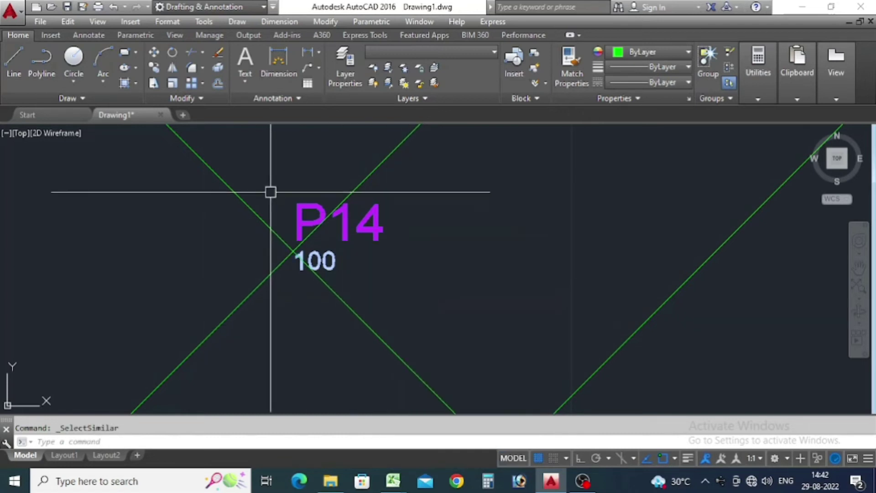
scroll(300, 195, down, 4)
scroll(300, 196, down, 5)
scroll(361, 251, down, 3)
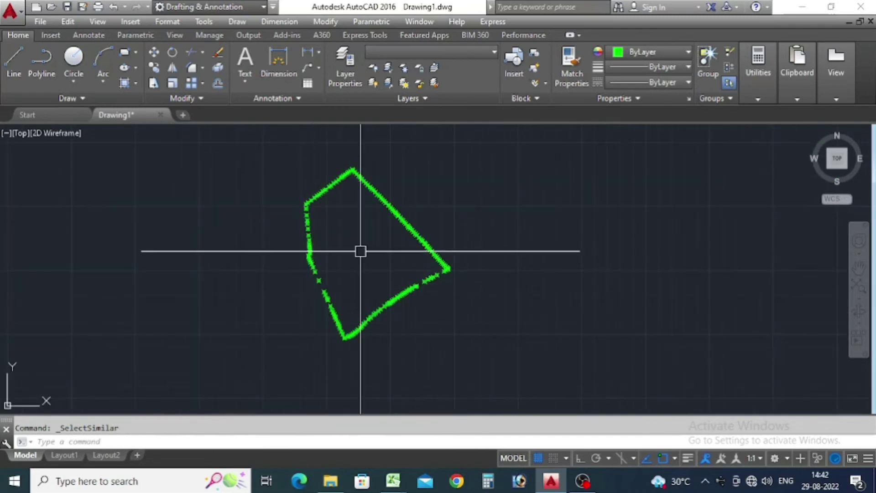
scroll(417, 200, up, 8)
scroll(398, 206, up, 5)
scroll(377, 229, up, 5)
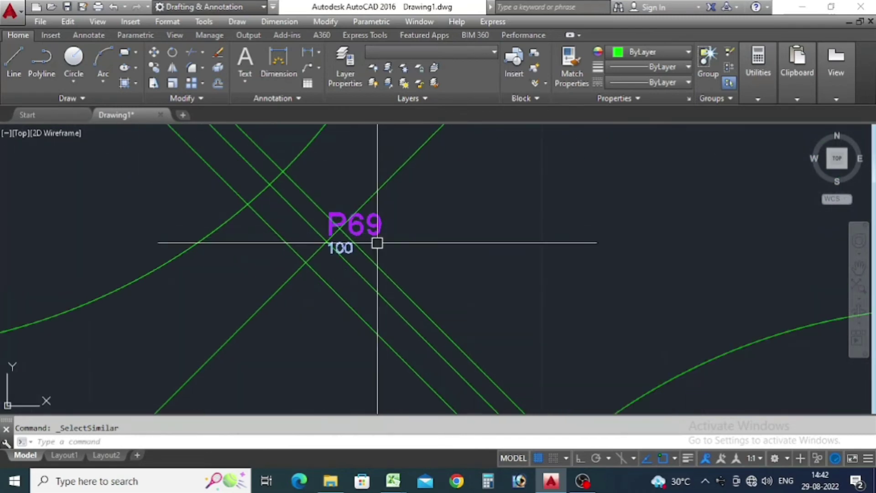
scroll(446, 275, down, 8)
scroll(446, 275, up, 3)
scroll(468, 344, up, 3)
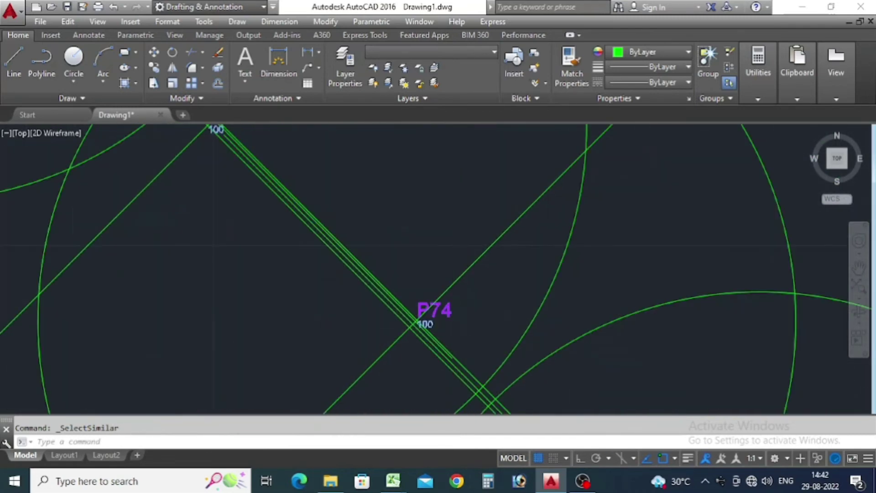
scroll(425, 215, down, 5)
scroll(436, 260, down, 5)
scroll(436, 260, up, 4)
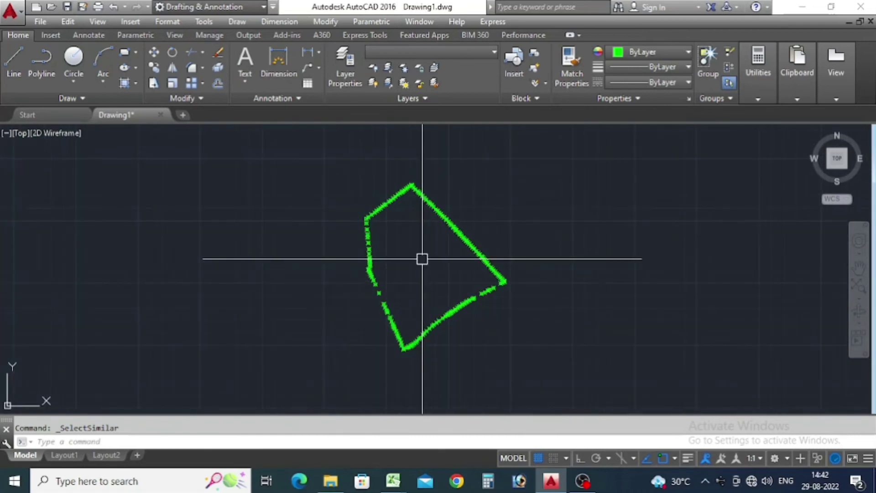
Set the selected labels' text height to 5 in the Properties palette.
right_click(422, 259)
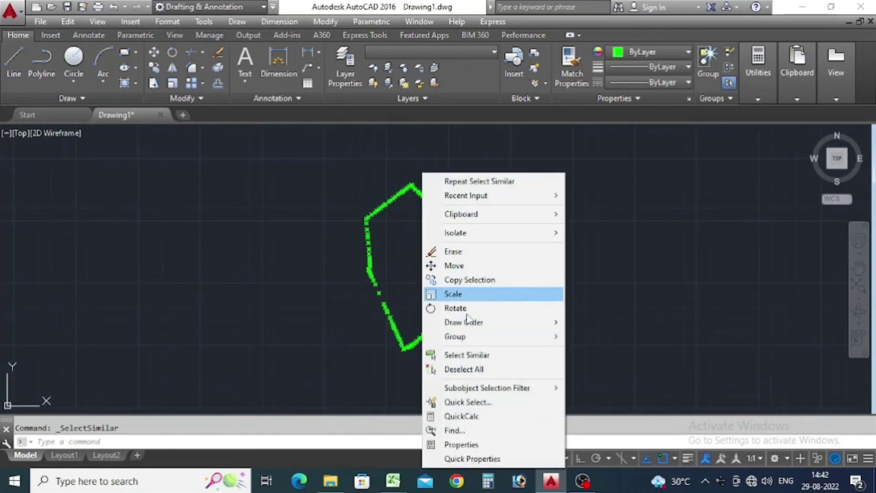
click(488, 446)
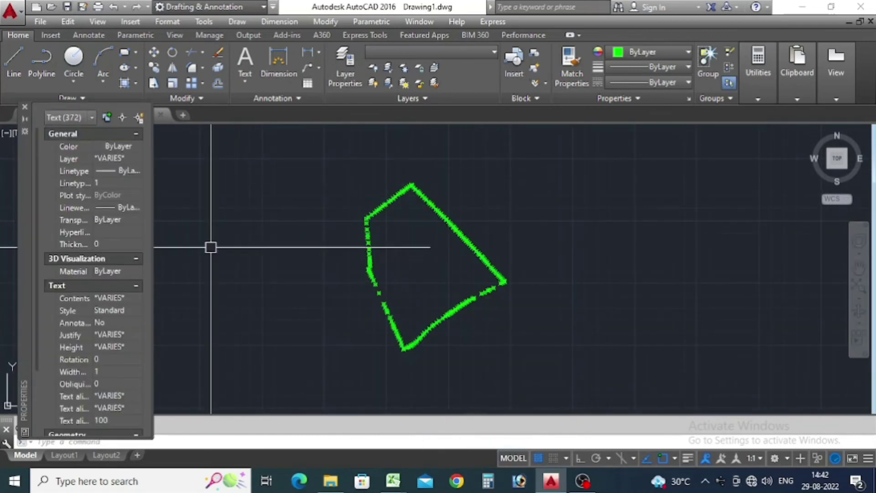
scroll(127, 364, down, 1)
scroll(120, 358, down, 1)
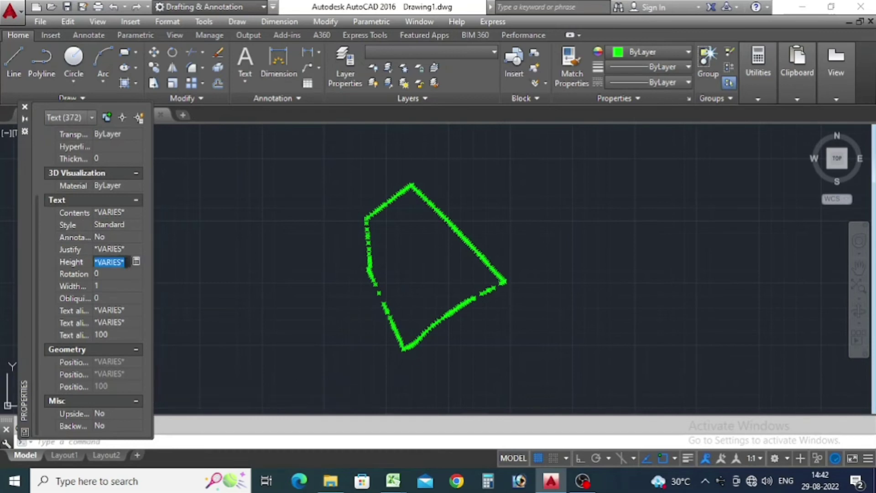
click(136, 261)
text(5)
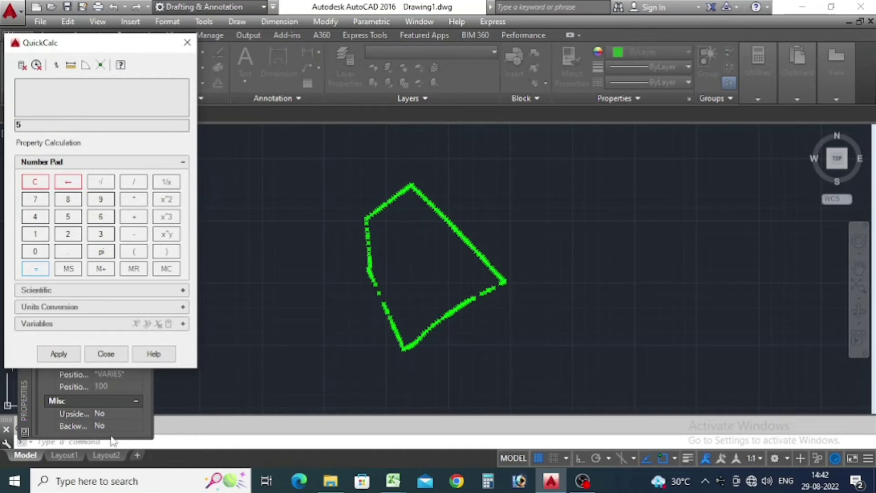
click(58, 355)
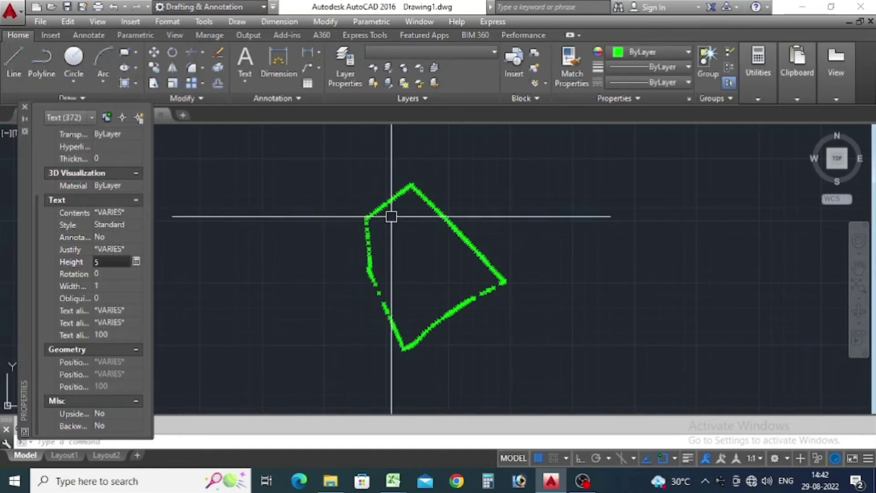
scroll(371, 212, up, 3)
scroll(347, 221, up, 3)
scroll(345, 222, up, 5)
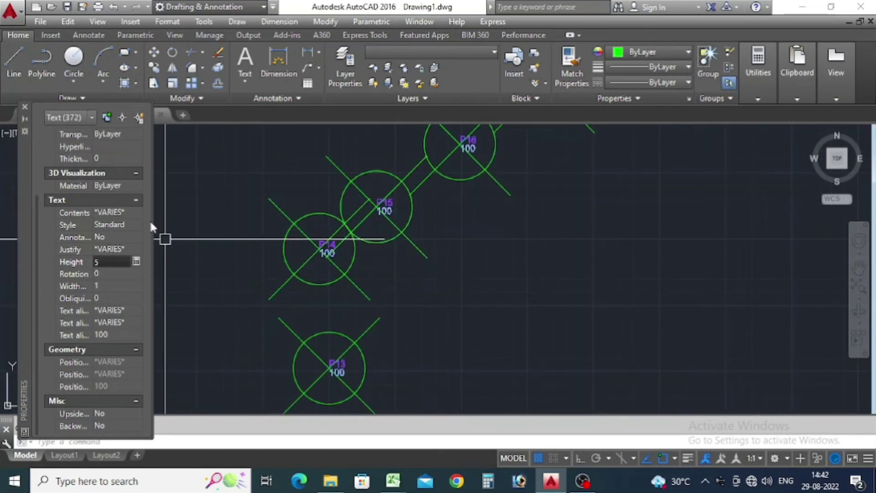
Check the P14 label and its point marker, then reopen Point Style settings.
key(Escape)
scroll(352, 242, up, 2)
scroll(300, 250, up, 3)
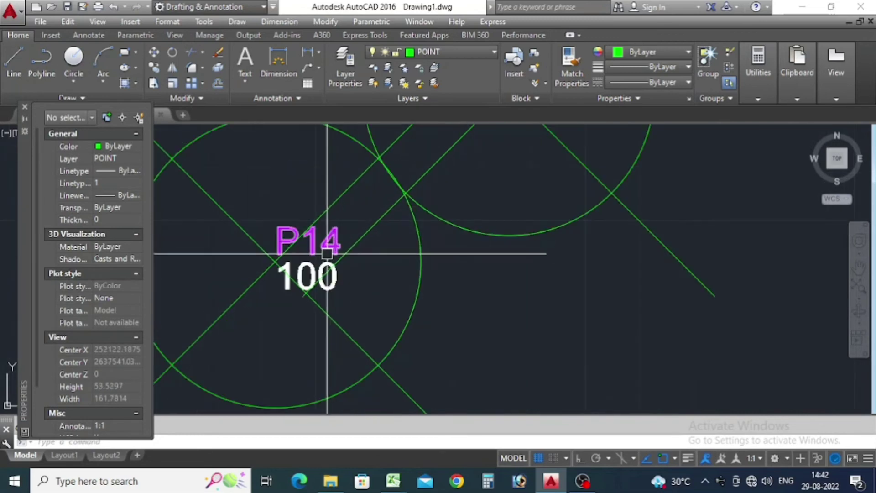
click(331, 237)
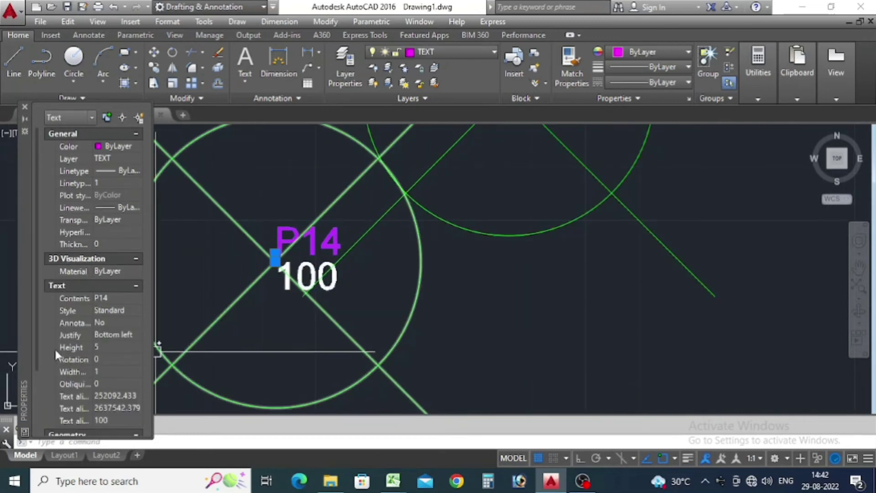
scroll(367, 258, down, 5)
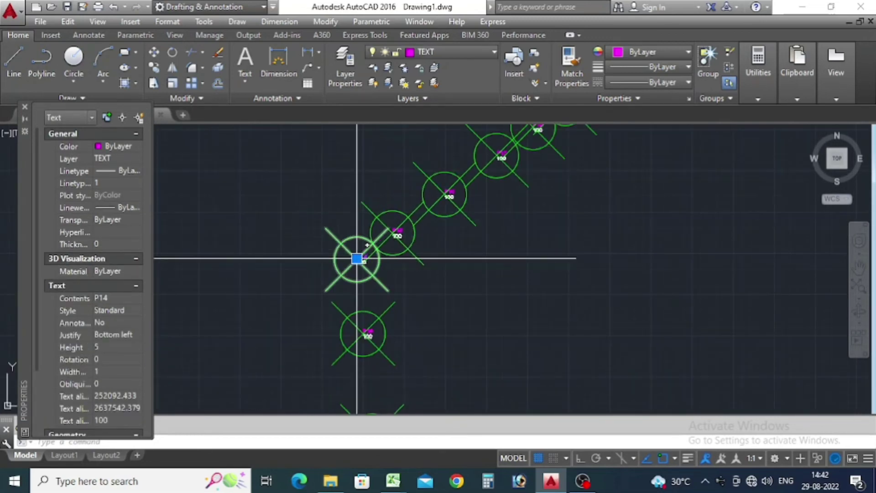
key(Escape)
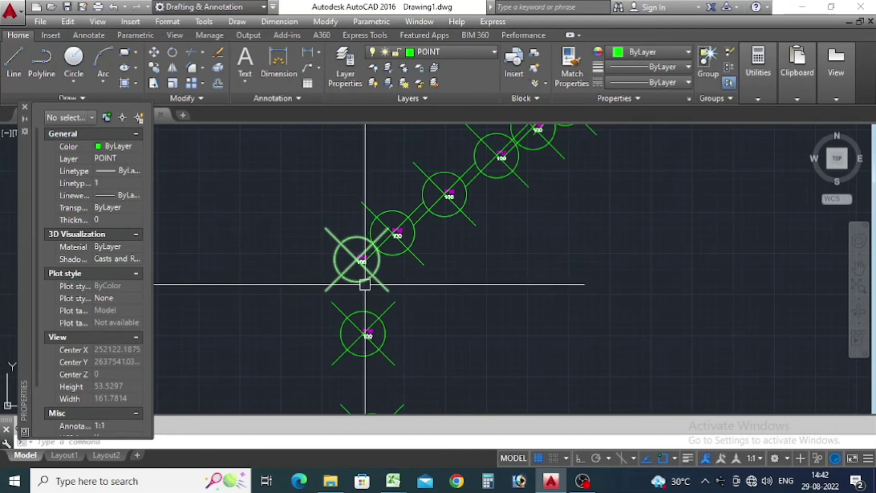
click(363, 283)
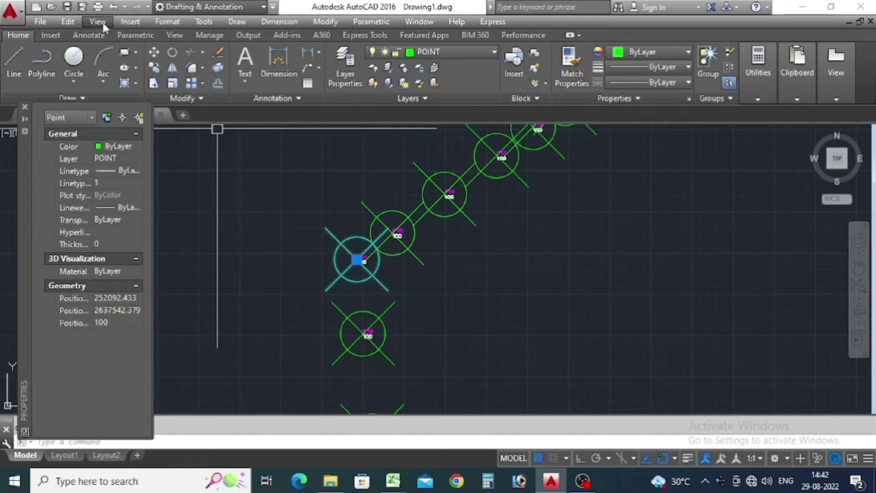
click(165, 22)
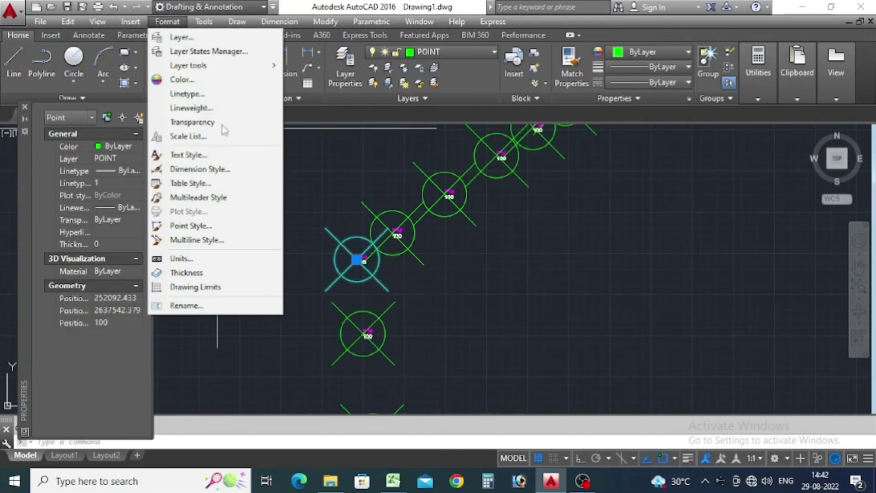
click(193, 225)
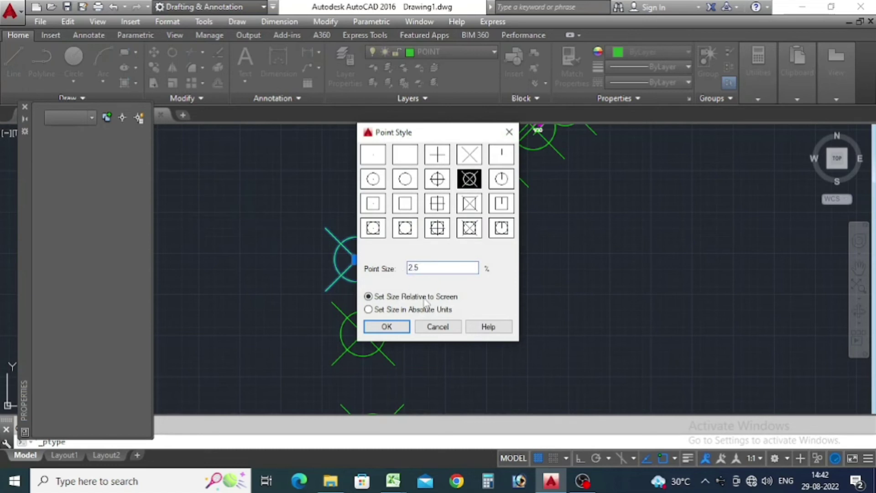
Set the point marker size to 2.5 absolute units and confirm the style.
click(387, 327)
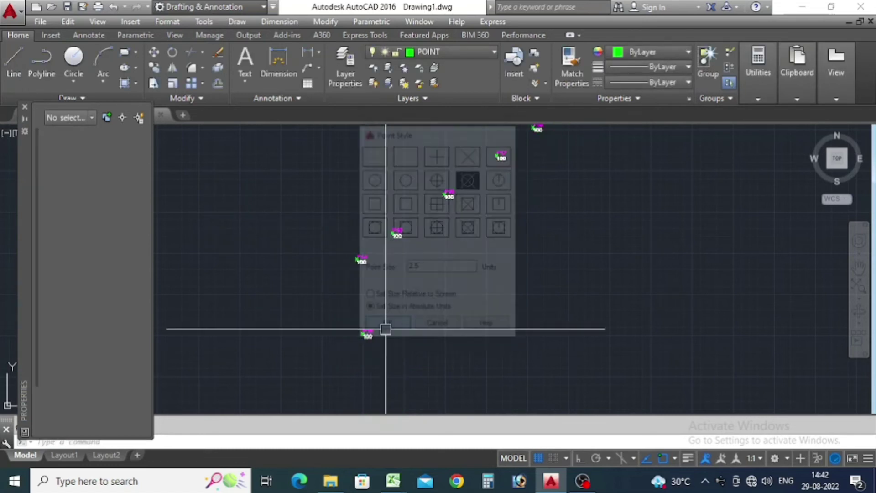
scroll(374, 255, up, 6)
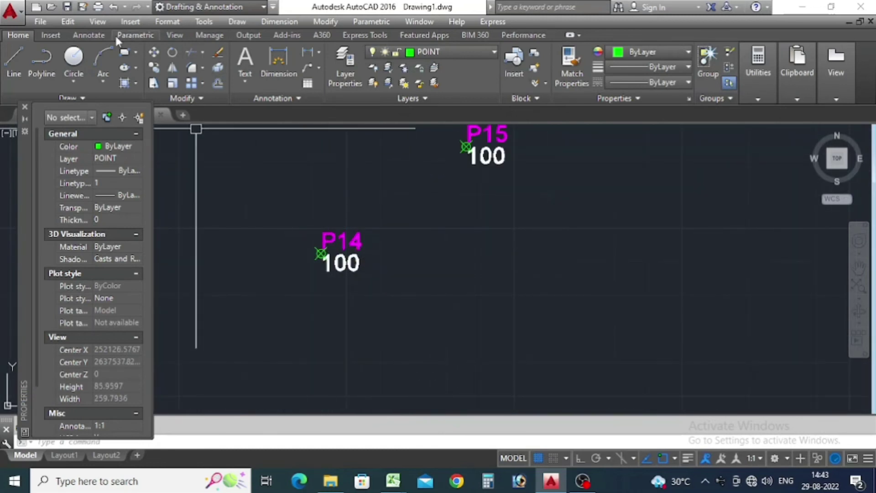
click(167, 22)
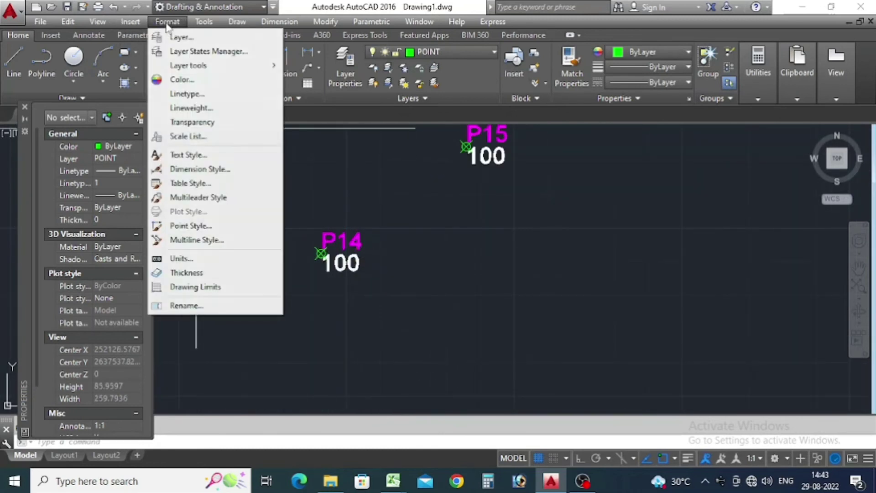
click(201, 226)
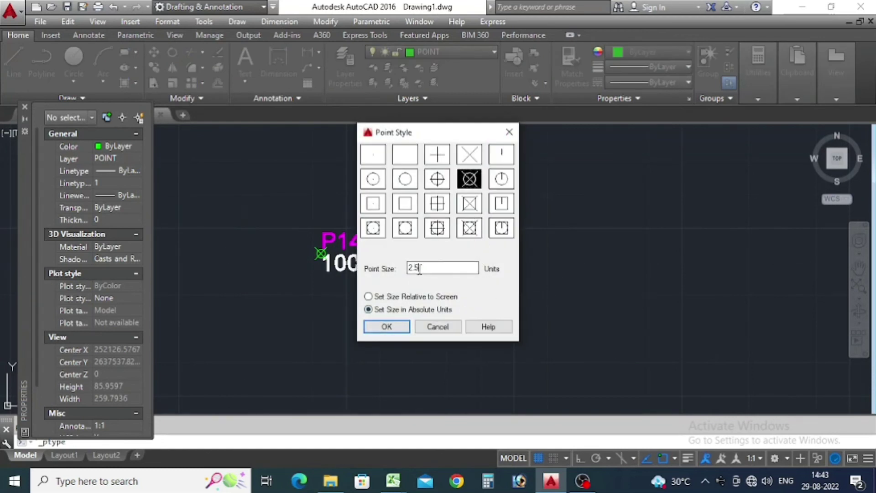
click(397, 328)
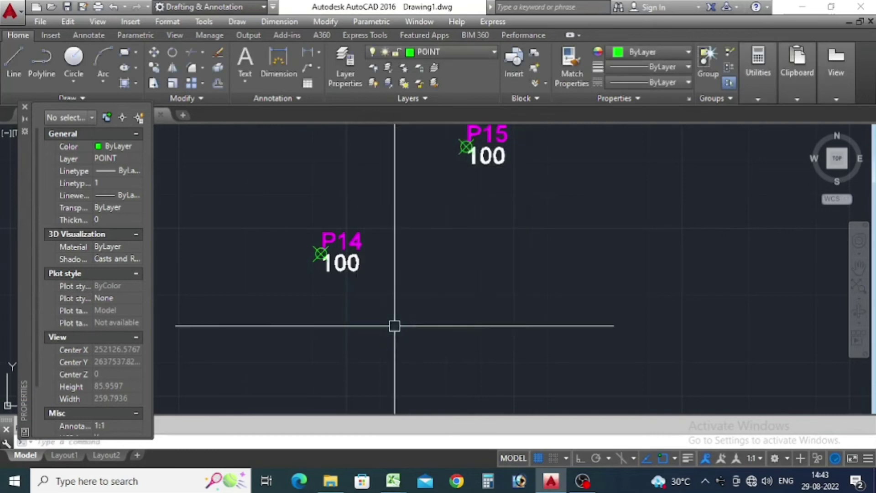
Close the Properties palette and zoom out to view all survey points.
click(25, 107)
scroll(338, 256, down, 1)
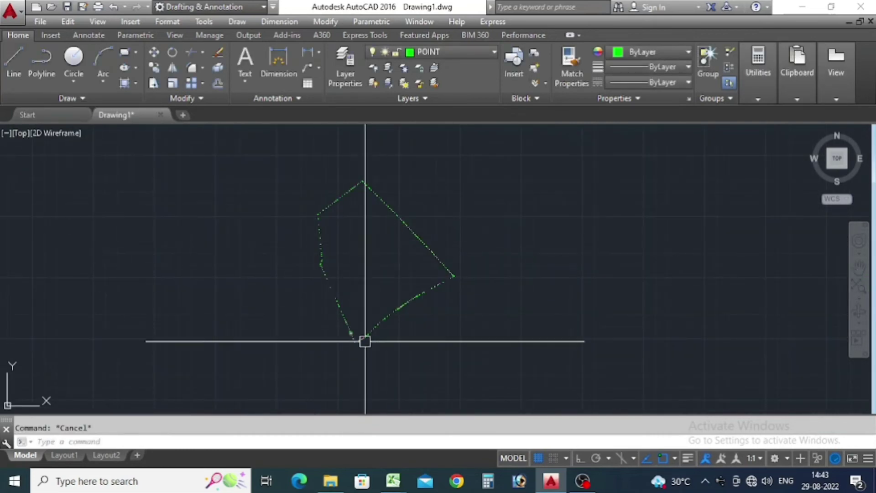
scroll(324, 333, up, 3)
scroll(376, 358, up, 2)
scroll(376, 358, down, 2)
scroll(370, 380, down, 2)
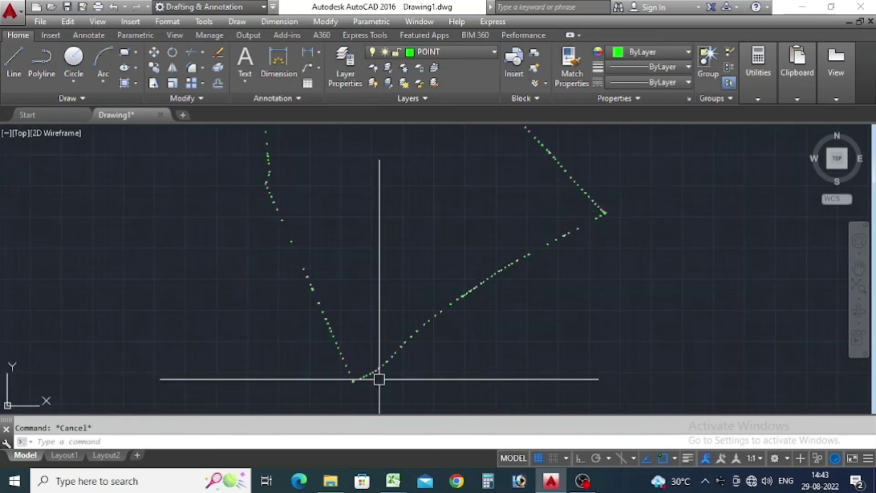
scroll(378, 378, down, 1)
scroll(469, 308, down, 2)
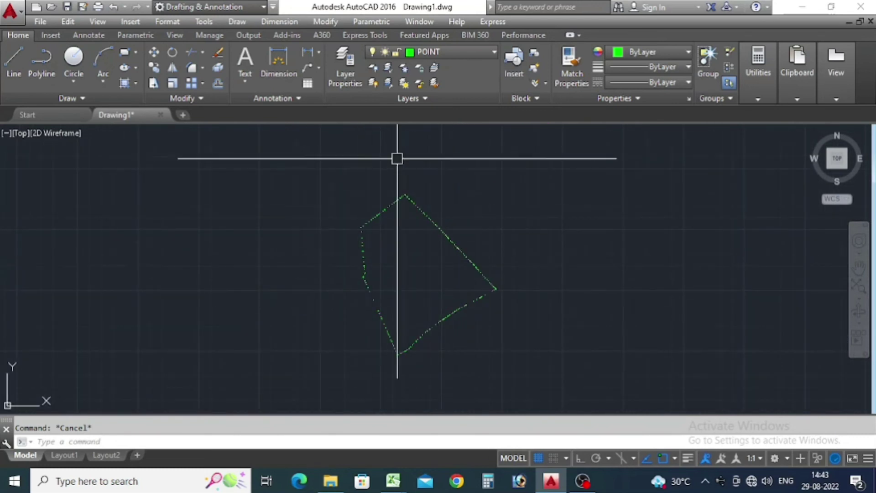
Make BOUNDARY the current layer and begin a polyline near the first survey points.
click(459, 54)
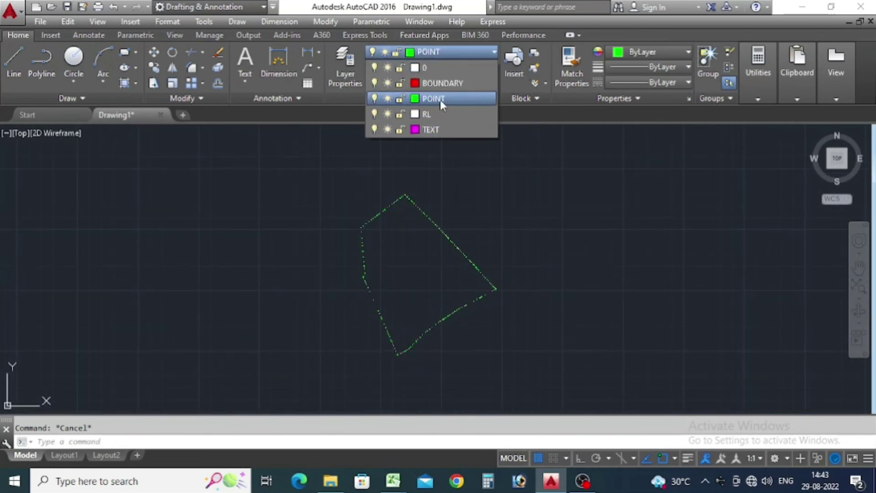
click(435, 85)
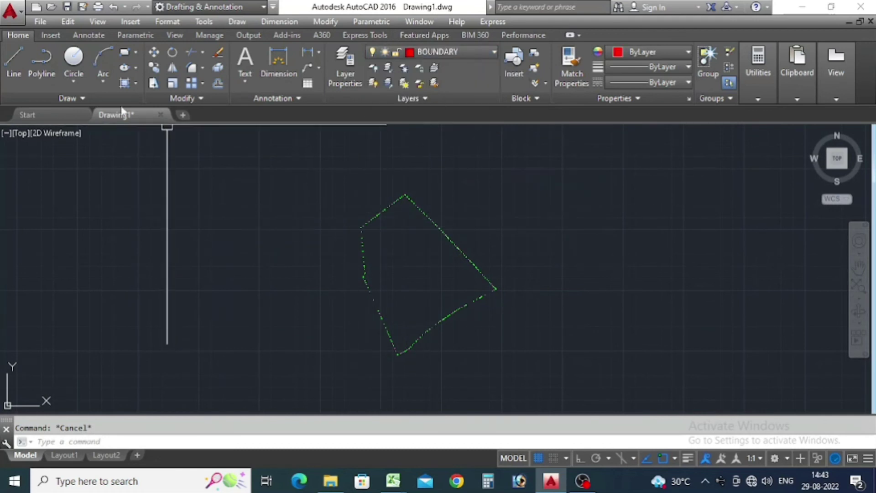
click(40, 63)
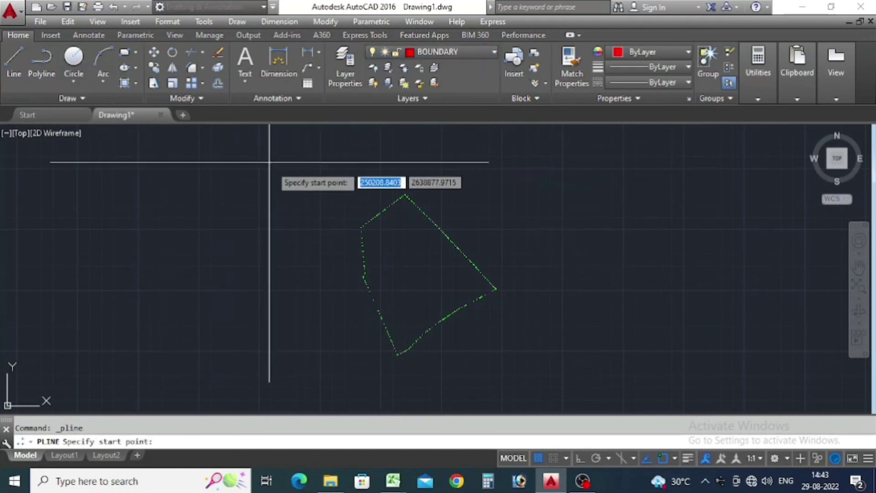
scroll(362, 225, up, 2)
scroll(348, 218, up, 2)
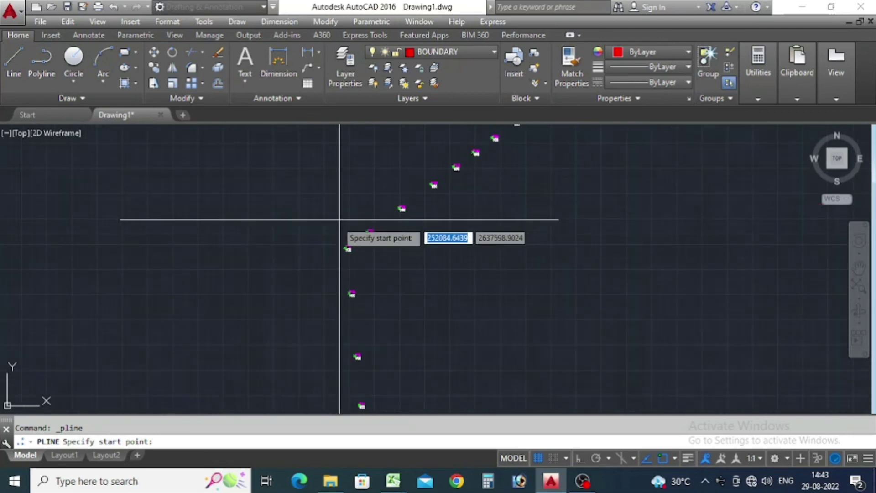
scroll(342, 217, up, 2)
scroll(347, 245, up, 2)
scroll(354, 215, down, 3)
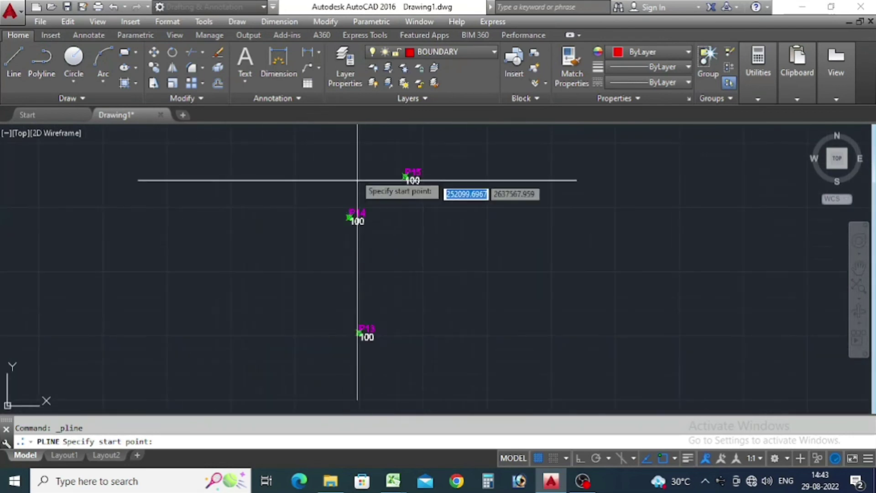
scroll(374, 237, down, 2)
scroll(397, 306, up, 3)
scroll(365, 310, up, 3)
scroll(337, 302, up, 2)
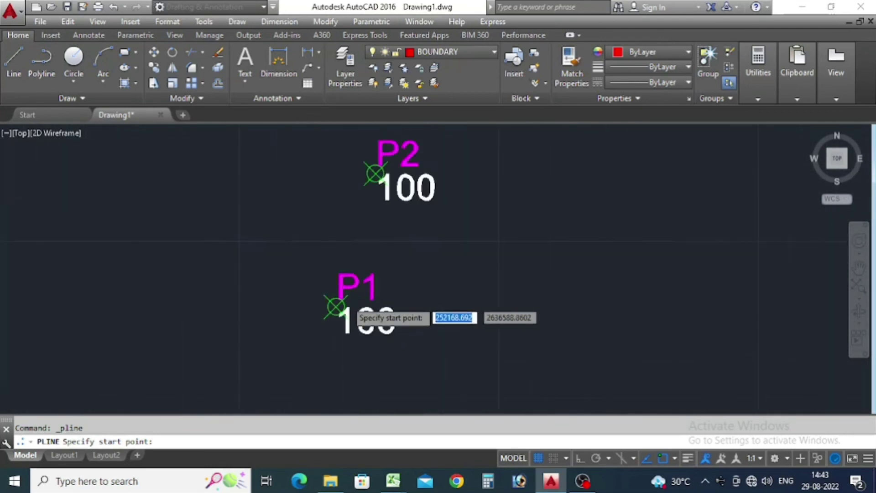
scroll(365, 238, up, 3)
Run the boundary polyline through survey points P1 to P6 in order.
click(302, 328)
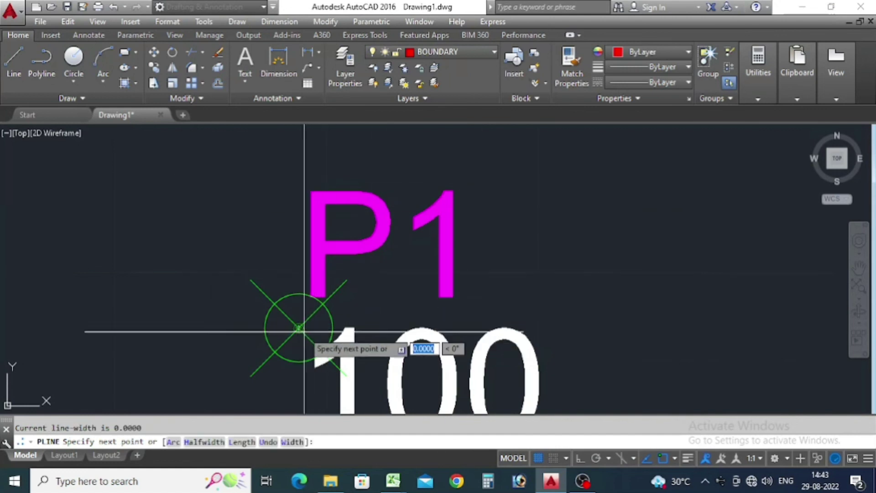
scroll(315, 349, down, 5)
scroll(350, 262, up, 3)
click(328, 273)
scroll(329, 274, down, 4)
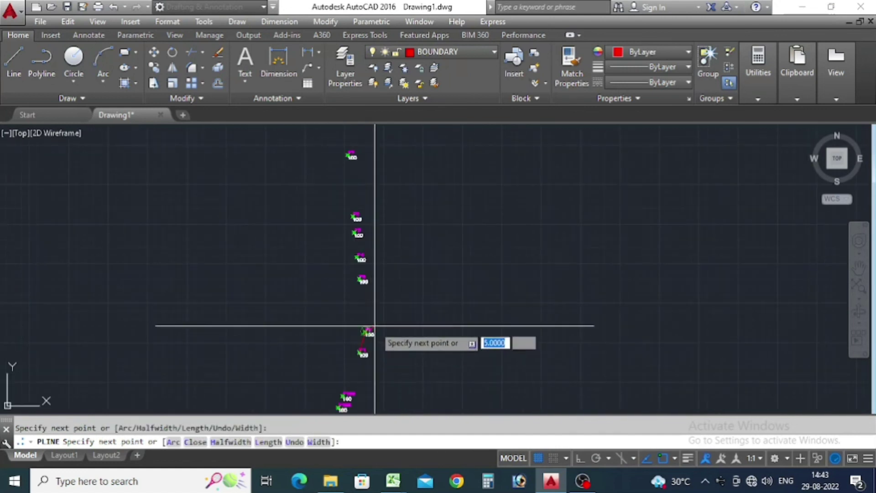
scroll(368, 315, up, 3)
click(327, 270)
scroll(327, 274, down, 4)
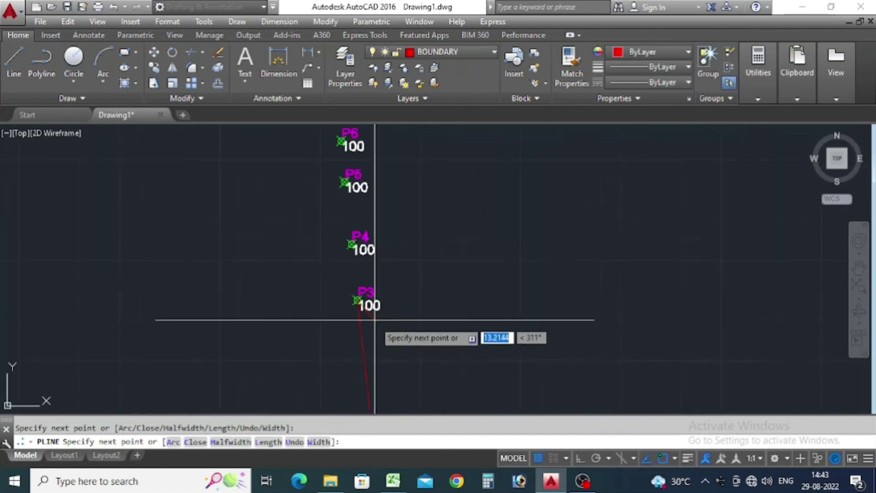
scroll(379, 310, up, 1)
click(389, 356)
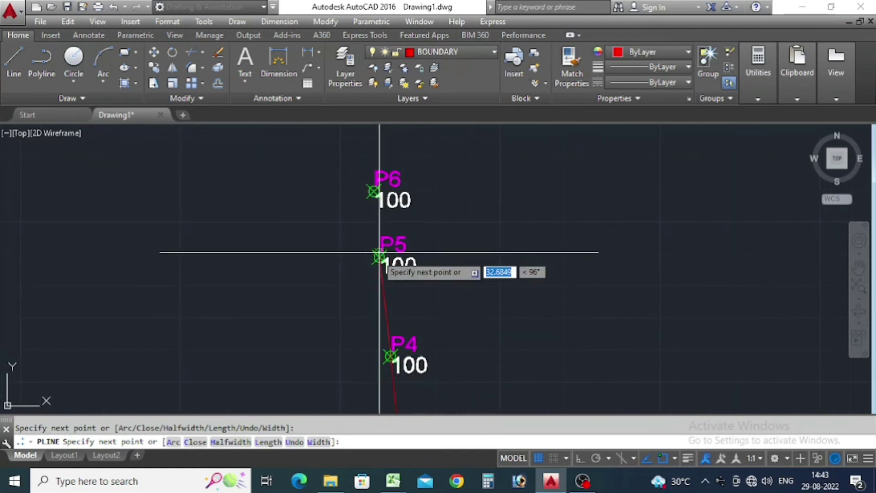
scroll(379, 263, up, 2)
click(380, 246)
scroll(381, 271, down, 3)
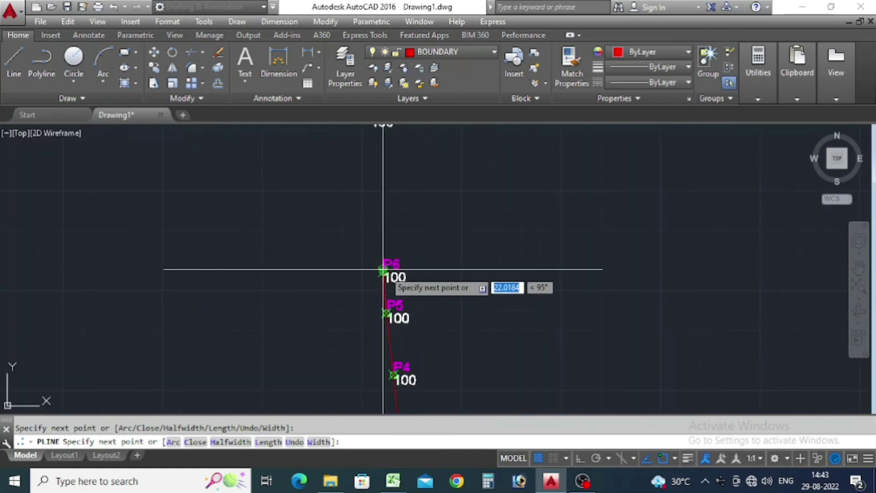
scroll(378, 264, up, 2)
click(378, 264)
Continue the polyline through P7, P8 and P9, finish it, and select it.
scroll(365, 310, down, 2)
scroll(365, 311, up, 2)
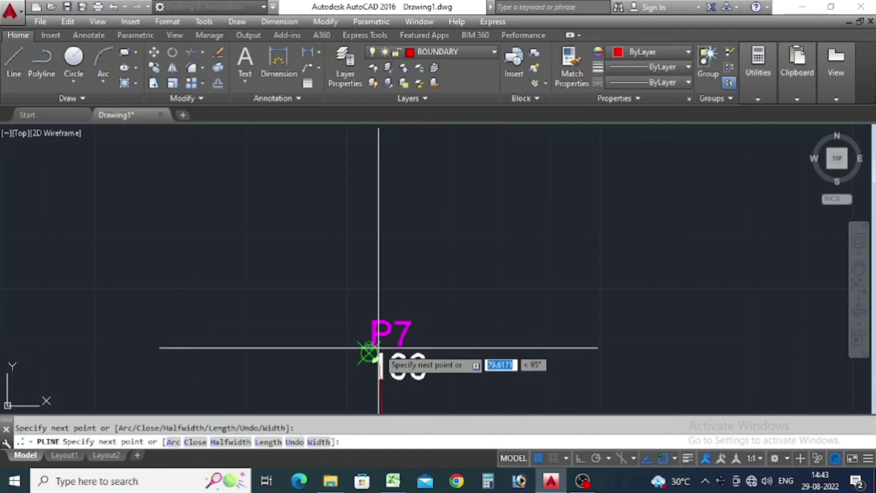
click(369, 352)
scroll(369, 353, down, 2)
scroll(372, 292, up, 2)
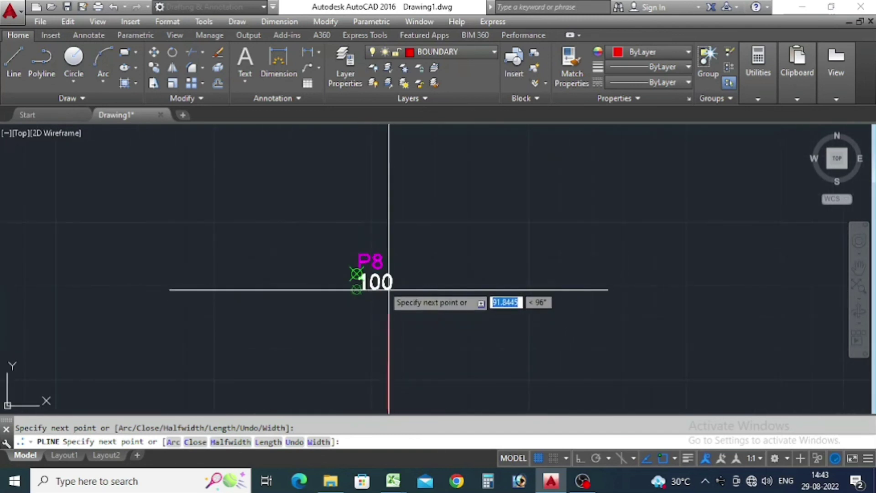
click(357, 274)
scroll(402, 392, down, 2)
scroll(347, 224, up, 2)
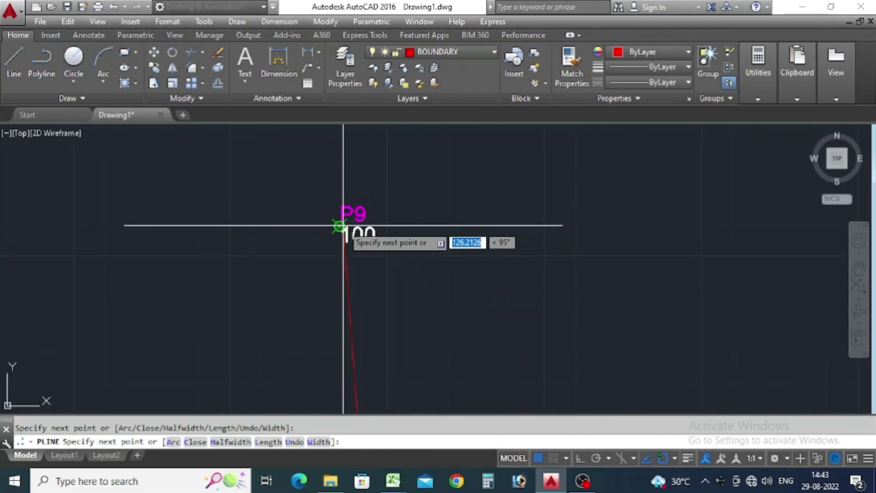
click(340, 226)
scroll(340, 226, down, 2)
scroll(446, 274, down, 2)
key(Return)
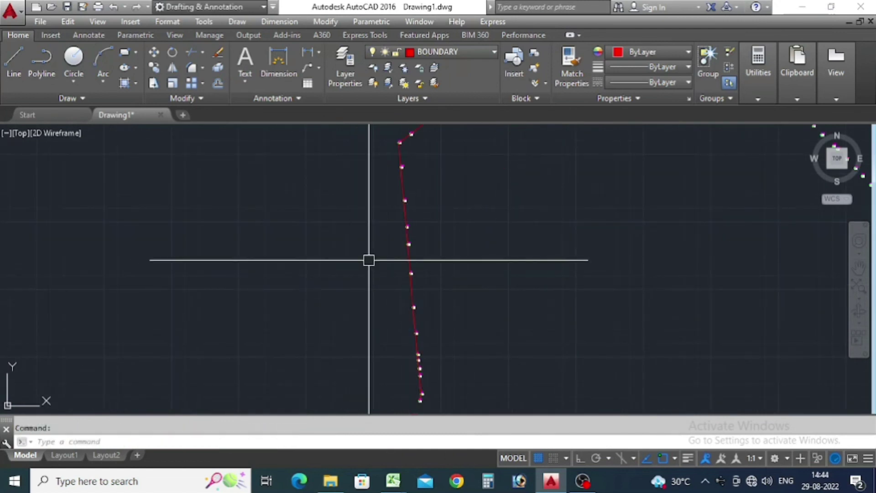
click(413, 257)
Give the selected boundary polyline a 0.60 mm lineweight, then deselect it.
click(623, 68)
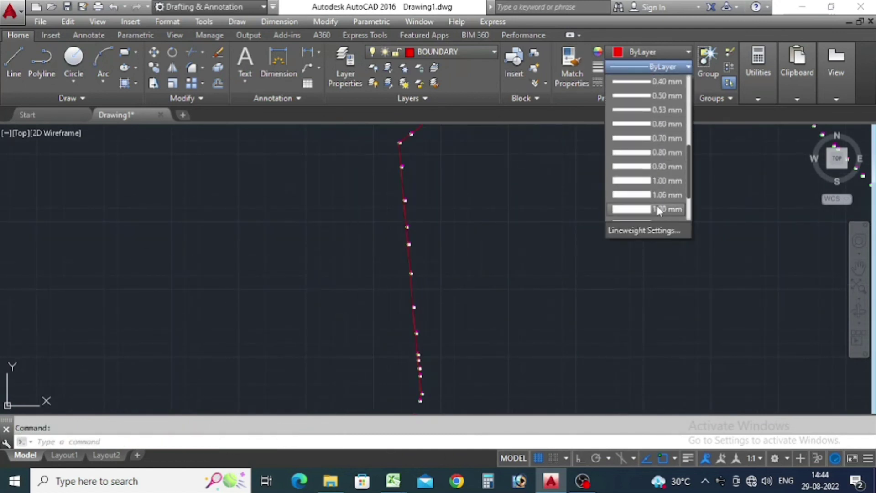
click(668, 128)
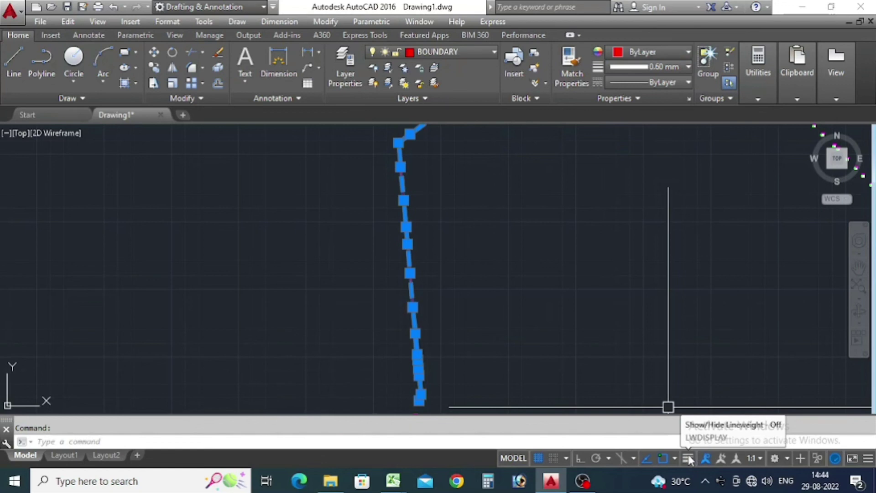
key(Escape)
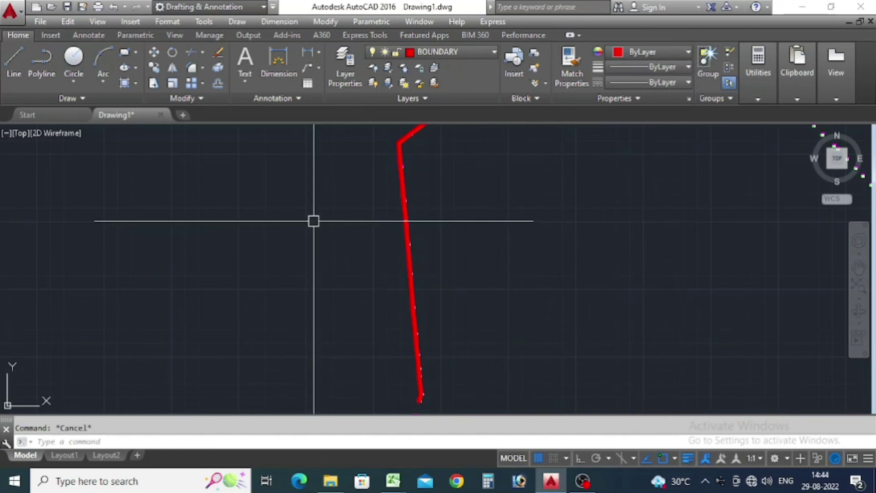
Zoom in and out to inspect the thick red boundary around the survey points.
scroll(363, 189, up, 3)
scroll(367, 182, up, 2)
scroll(372, 171, up, 2)
scroll(372, 164, down, 2)
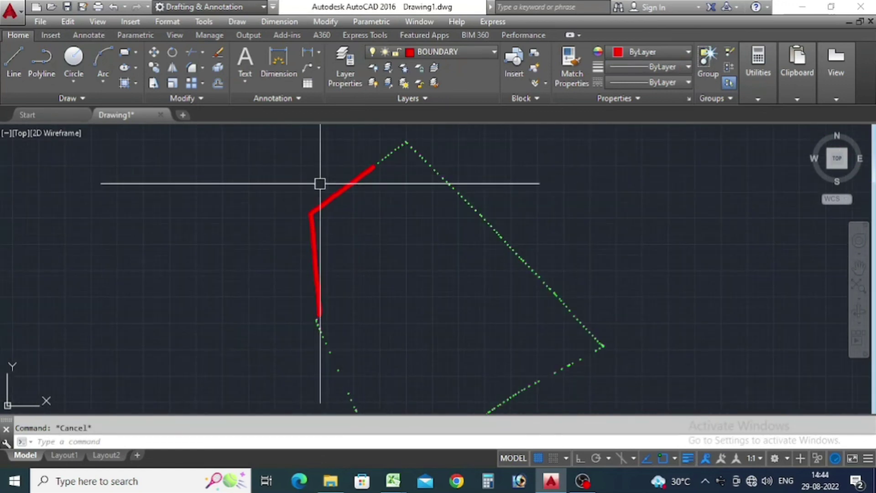
scroll(315, 292, up, 2)
scroll(362, 270, up, 2)
scroll(352, 362, down, 2)
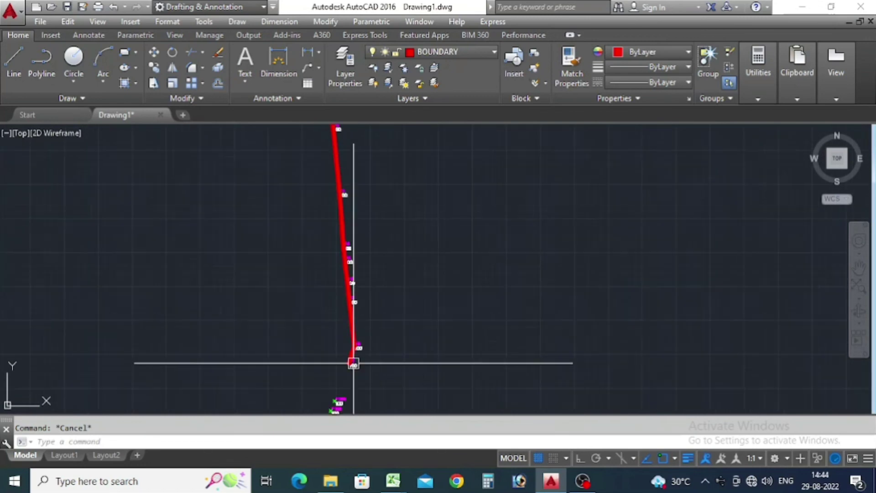
scroll(349, 271, up, 2)
scroll(349, 271, down, 2)
scroll(378, 210, up, 2)
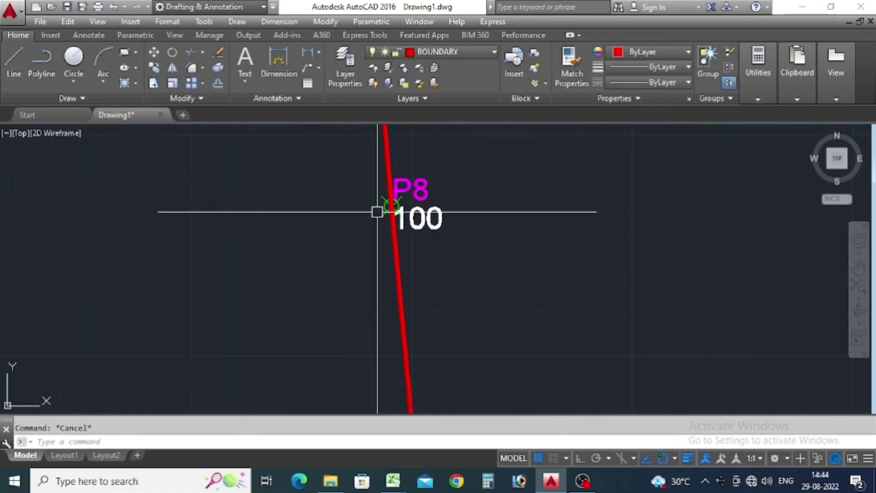
scroll(402, 206, up, 2)
scroll(402, 206, down, 1)
scroll(366, 336, down, 3)
scroll(336, 168, down, 1)
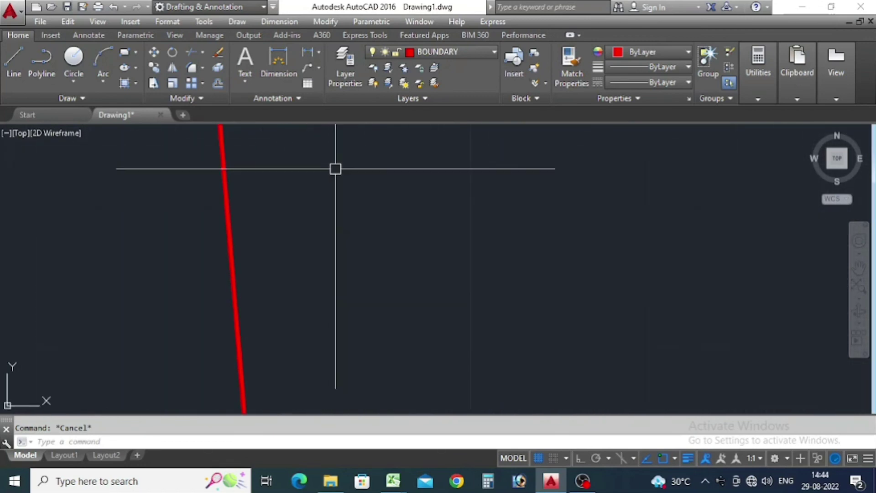
scroll(334, 236, up, 1)
scroll(263, 231, up, 2)
scroll(341, 244, down, 2)
scroll(343, 299, up, 2)
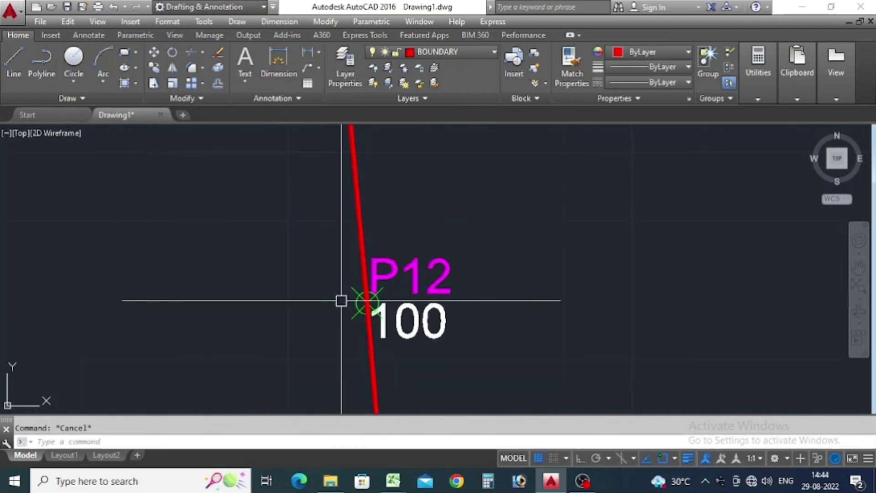
scroll(350, 205, down, 2)
scroll(350, 205, up, 2)
scroll(317, 215, down, 1)
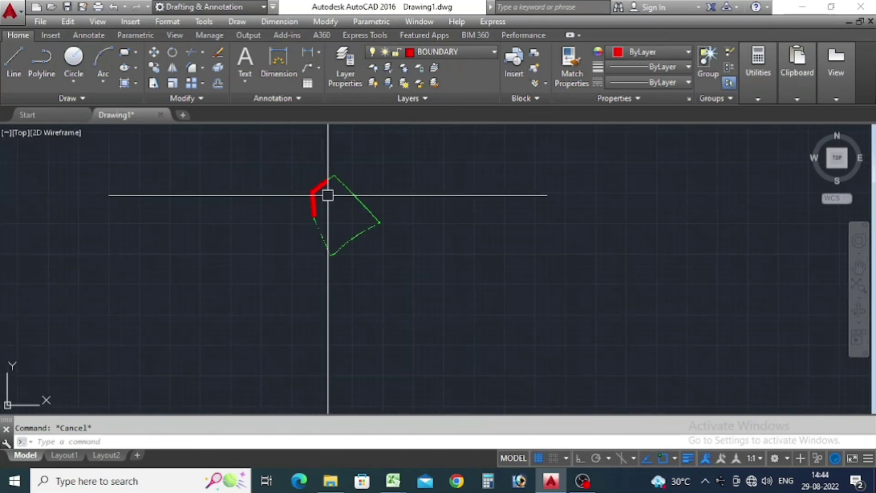